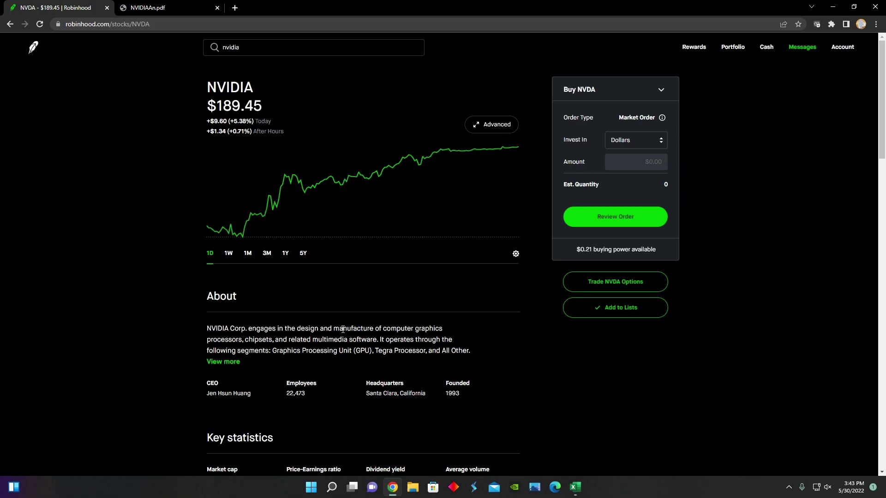
Step NVIDIA's Robinhood chart through 1M, 3M, 1Y and 5Y, then bring up the NVIDIAAn.pdf earnings release
{"action": "left_click", "coordinate": [248, 254]}
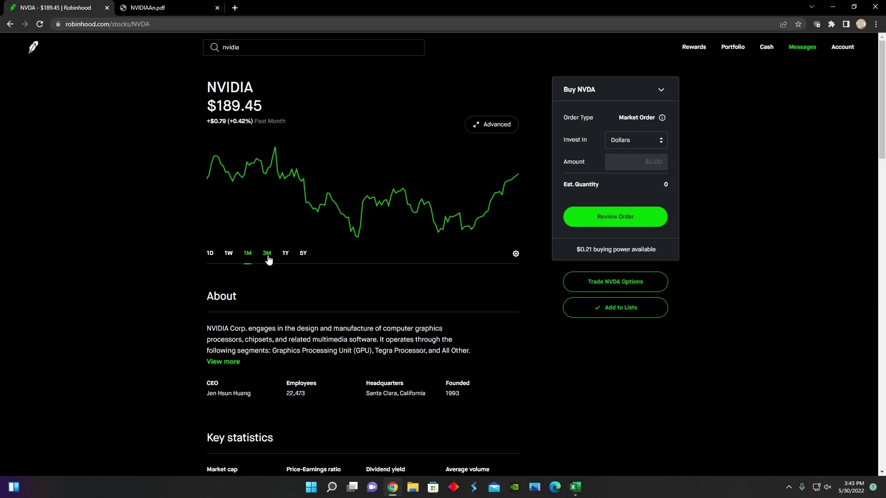
{"action": "left_click", "coordinate": [267, 254]}
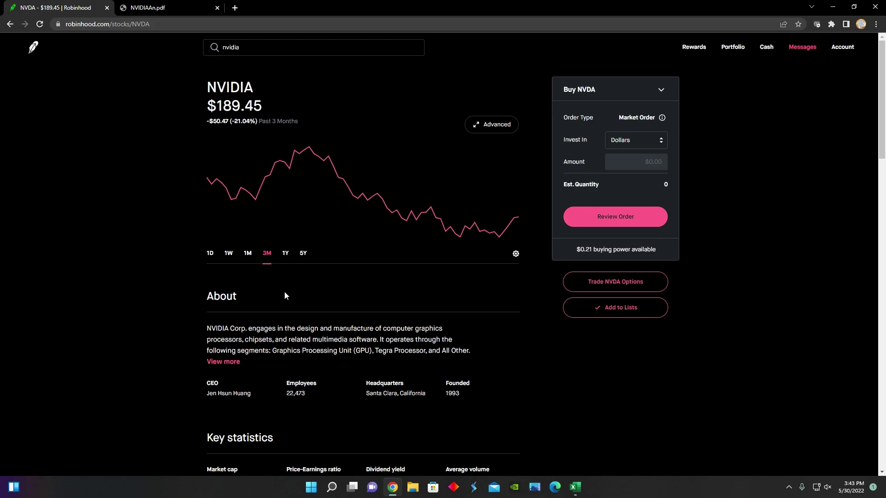
{"action": "left_click", "coordinate": [285, 255]}
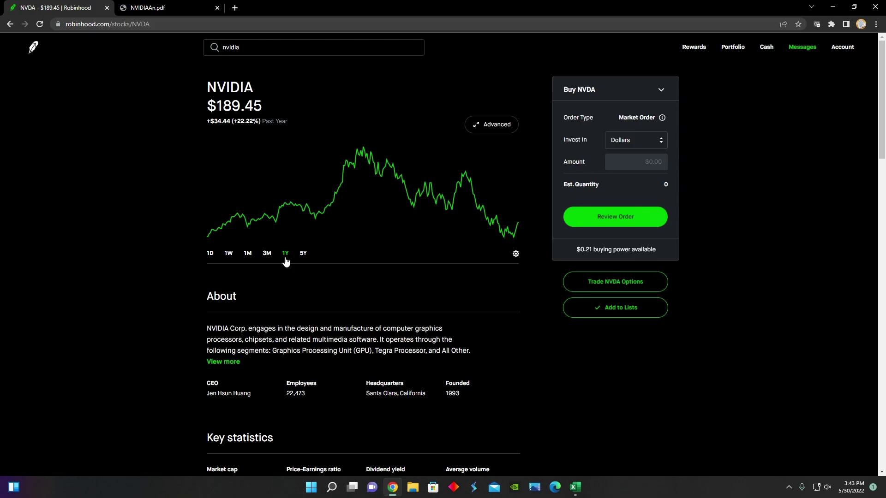
{"action": "left_click", "coordinate": [302, 257]}
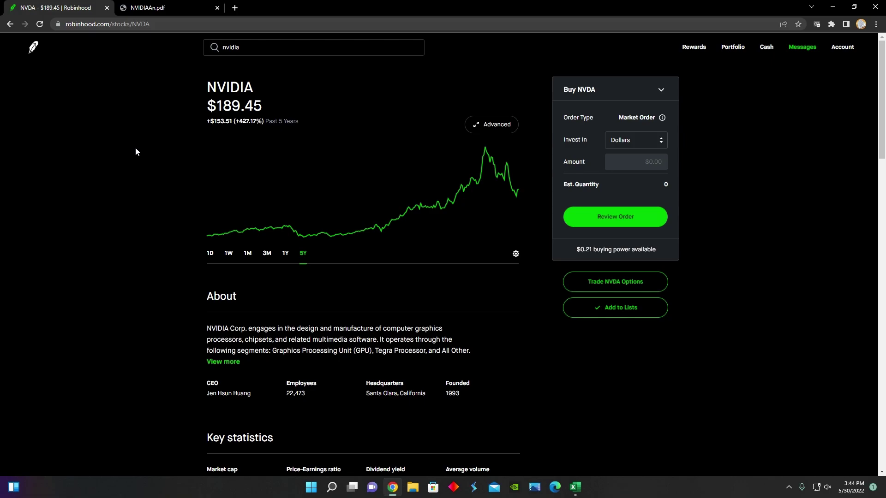
{"action": "left_click", "coordinate": [155, 6]}
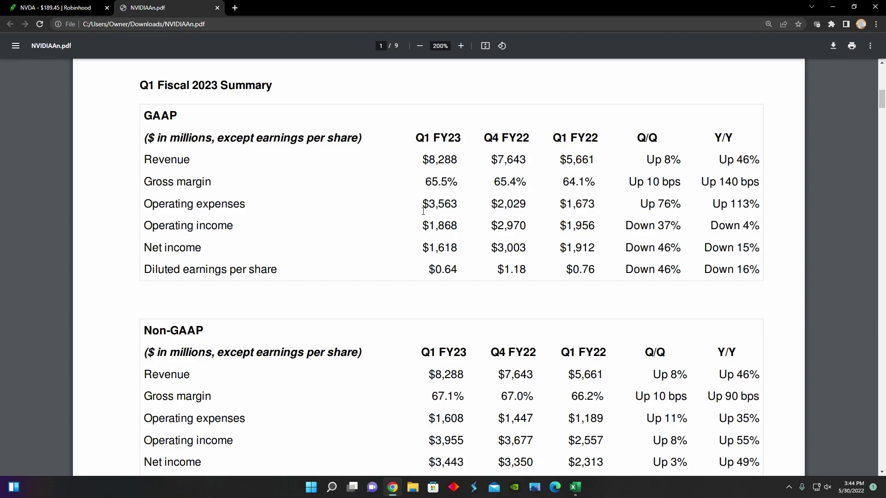
{"action": "scroll", "coordinate": [423, 211], "scroll_direction": "down", "scroll_amount": 3}
{"action": "scroll", "coordinate": [423, 211], "scroll_direction": "up", "scroll_amount": 4}
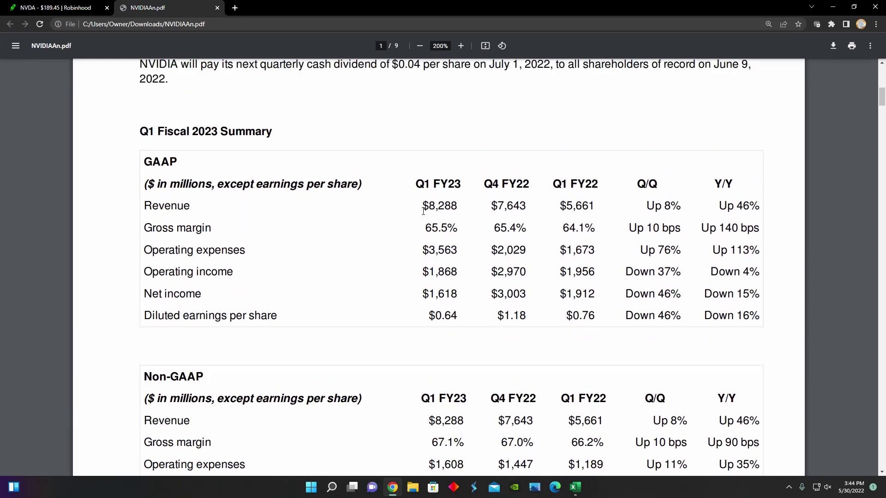
{"action": "scroll", "coordinate": [423, 211], "scroll_direction": "down", "scroll_amount": 1}
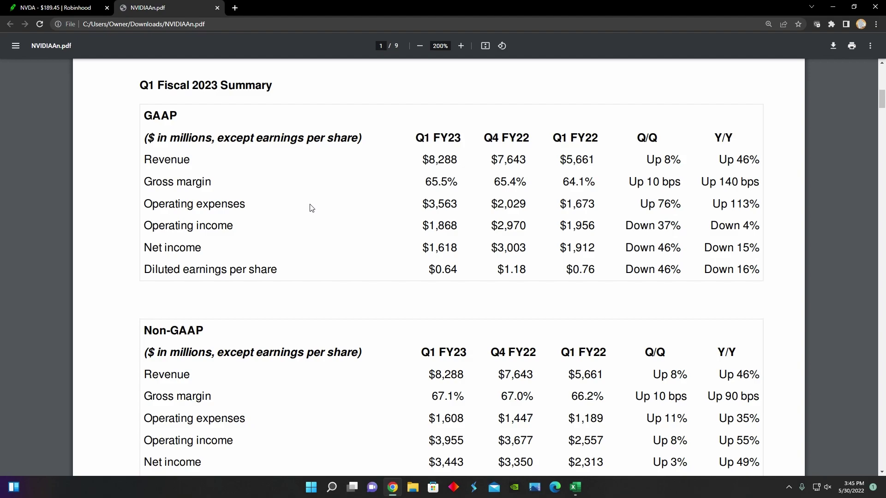
{"action": "scroll", "coordinate": [312, 207], "scroll_direction": "up", "scroll_amount": 6}
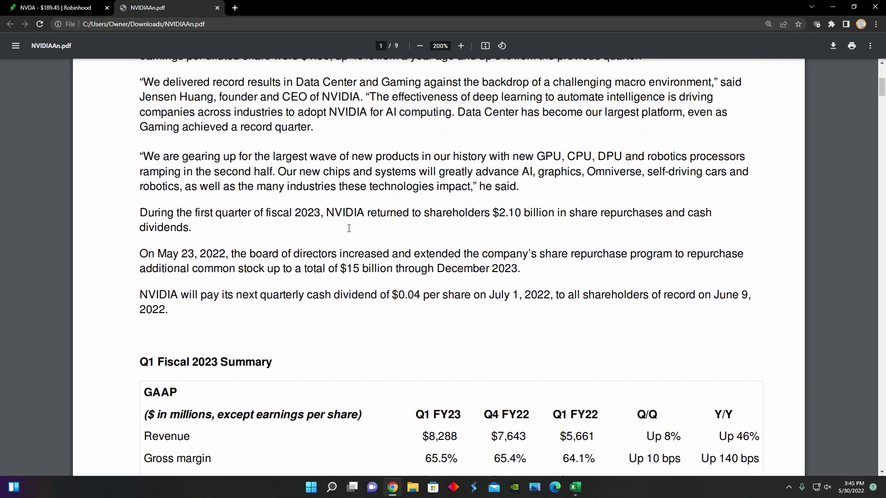
{"action": "scroll", "coordinate": [498, 272], "scroll_direction": "up", "scroll_amount": 2}
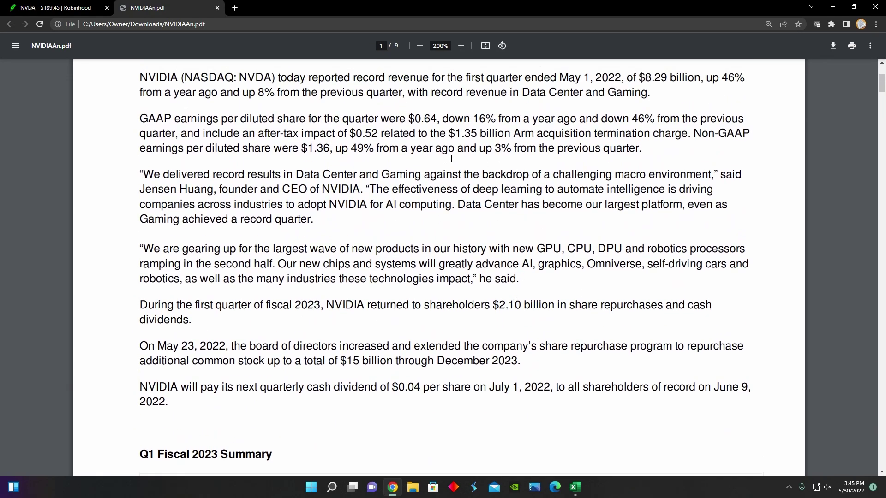
{"action": "scroll", "coordinate": [517, 198], "scroll_direction": "up", "scroll_amount": 1}
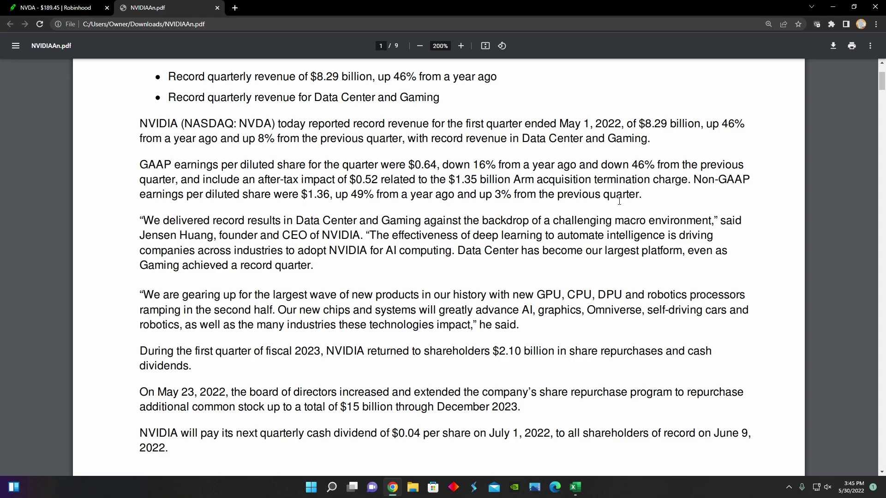
{"action": "scroll", "coordinate": [581, 226], "scroll_direction": "down", "scroll_amount": 8}
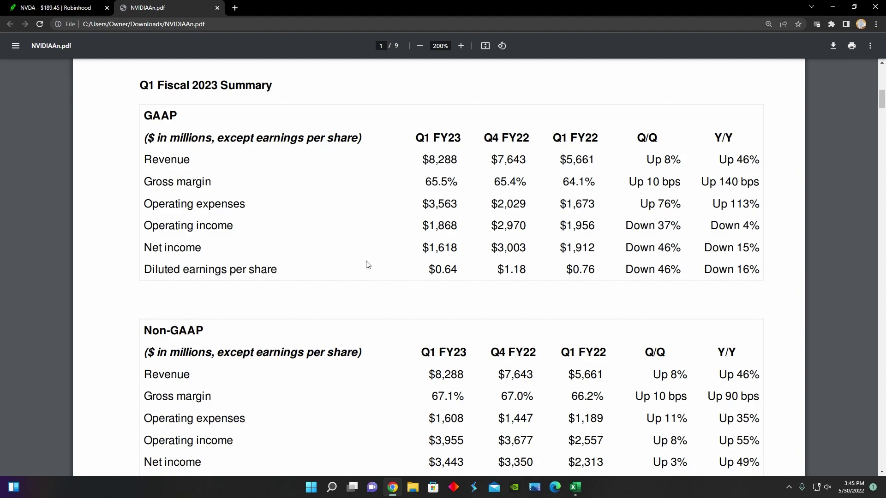
Scroll around the GAAP summary table showing Q1 FY23 diluted EPS of $0.64, down 16%
{"action": "scroll", "coordinate": [367, 265], "scroll_direction": "down", "scroll_amount": 4}
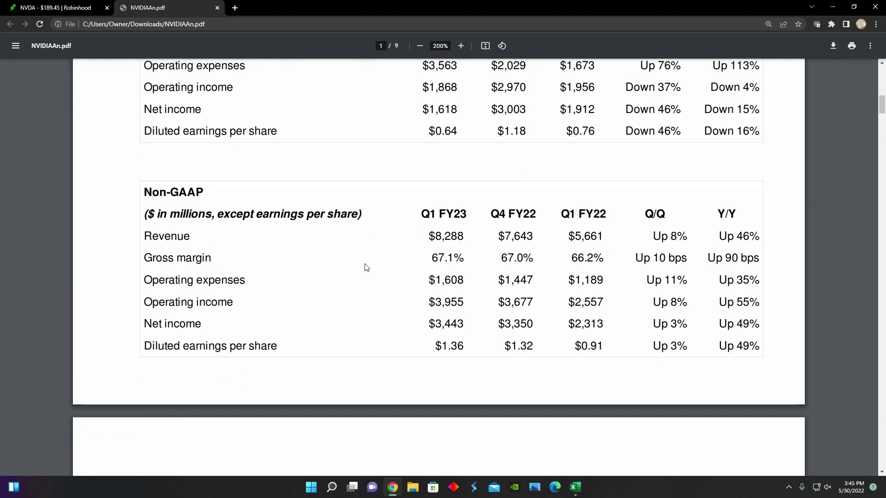
{"action": "scroll", "coordinate": [367, 267], "scroll_direction": "up", "scroll_amount": 3}
{"action": "scroll", "coordinate": [367, 268], "scroll_direction": "up", "scroll_amount": 1}
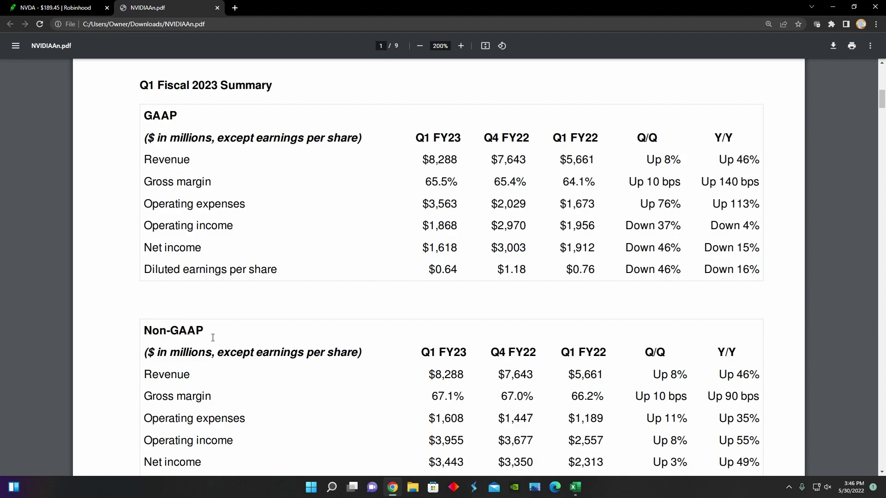
{"action": "scroll", "coordinate": [332, 345], "scroll_direction": "down", "scroll_amount": 1}
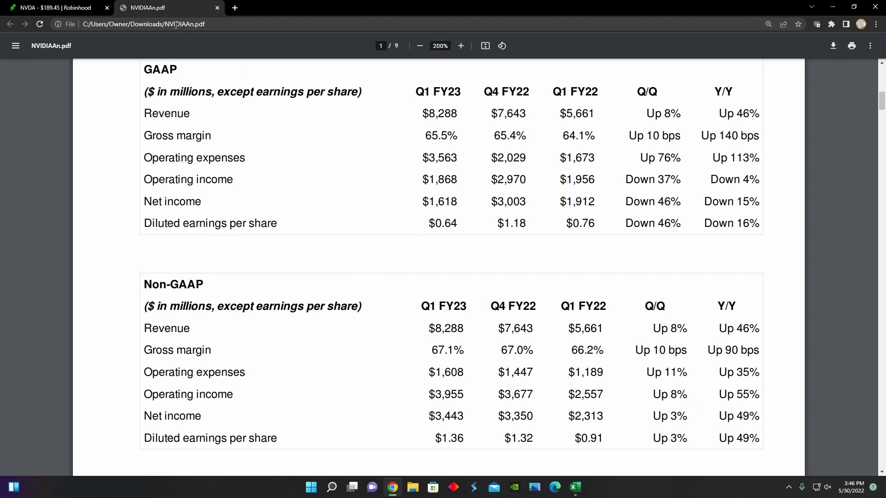
Set the Robinhood NVIDIA chart to three months, then return to NVIDIAAn.pdf
{"action": "left_click", "coordinate": [56, 7]}
{"action": "left_click", "coordinate": [265, 259]}
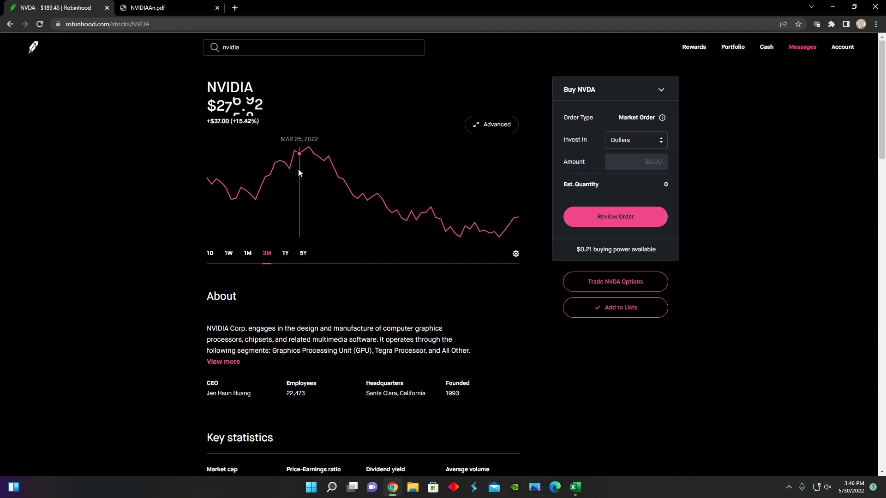
{"action": "left_click", "coordinate": [159, 6]}
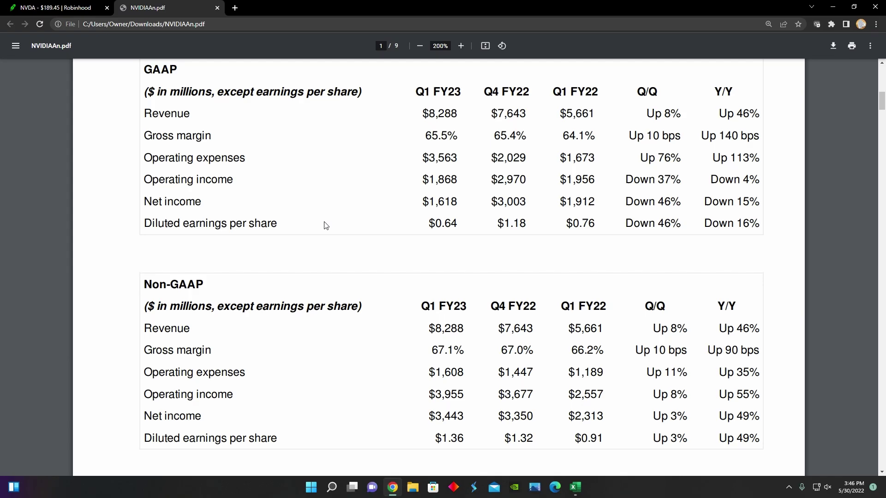
Scroll to page 4's income statement: revenue 8,288 vs 5,661, net income 1,618 vs 1,912
{"action": "scroll", "coordinate": [352, 235], "scroll_direction": "up", "scroll_amount": 1}
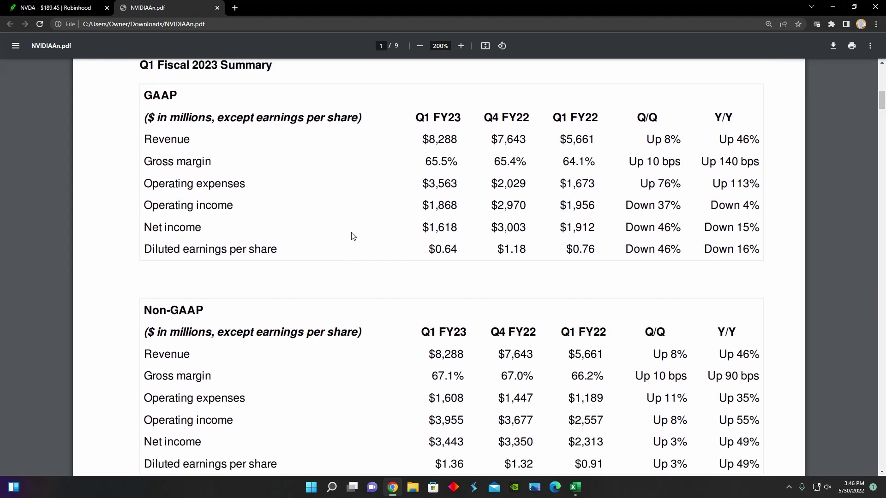
{"action": "scroll", "coordinate": [352, 236], "scroll_direction": "down", "scroll_amount": 20}
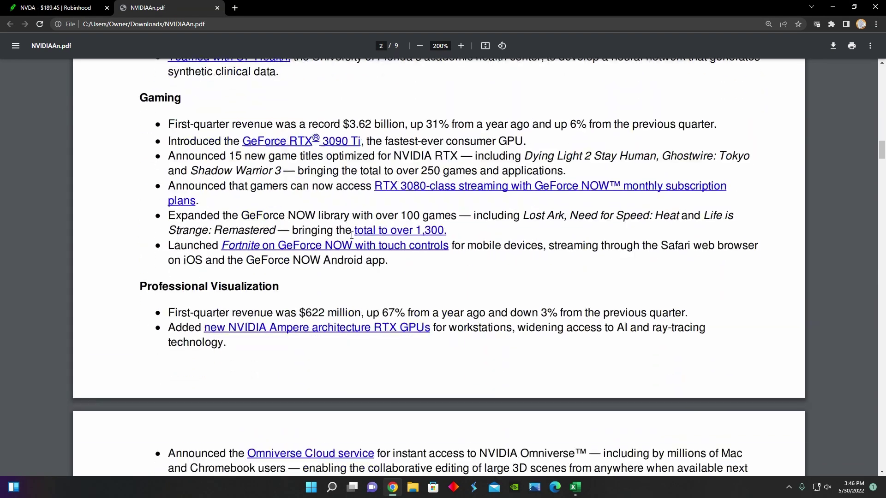
{"action": "scroll", "coordinate": [352, 235], "scroll_direction": "down", "scroll_amount": 20}
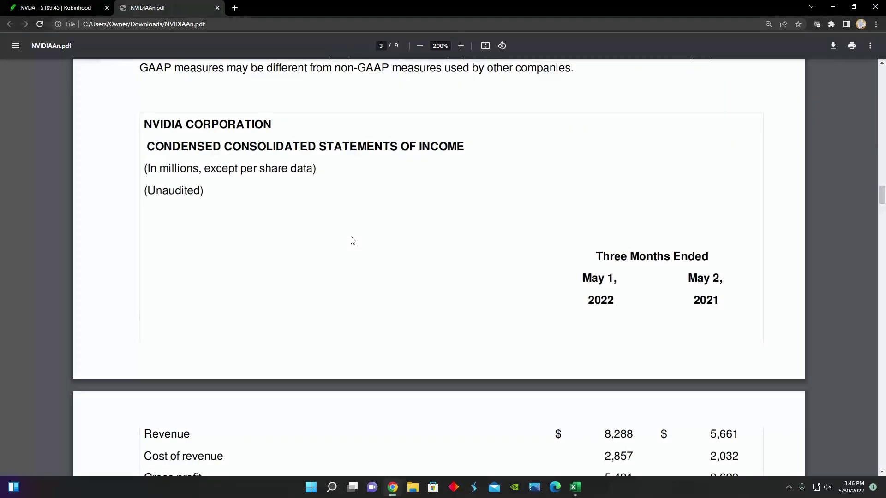
{"action": "scroll", "coordinate": [352, 240], "scroll_direction": "down", "scroll_amount": 6}
{"action": "scroll", "coordinate": [353, 241], "scroll_direction": "up", "scroll_amount": 5}
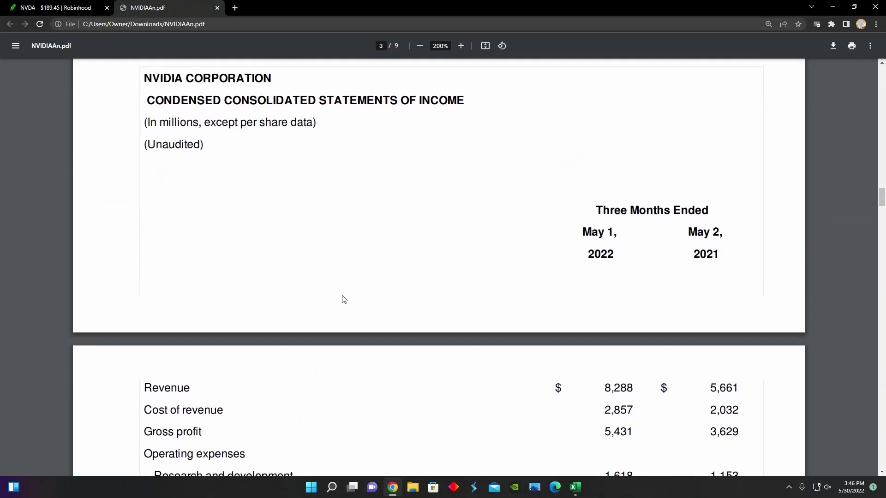
{"action": "scroll", "coordinate": [455, 328], "scroll_direction": "down", "scroll_amount": 3}
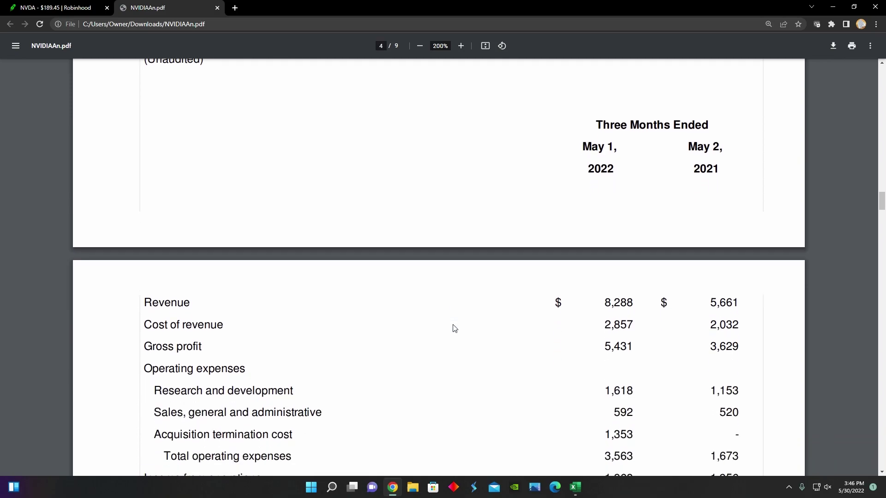
{"action": "scroll", "coordinate": [452, 329], "scroll_direction": "down", "scroll_amount": 1}
{"action": "scroll", "coordinate": [452, 329], "scroll_direction": "down", "scroll_amount": 1}
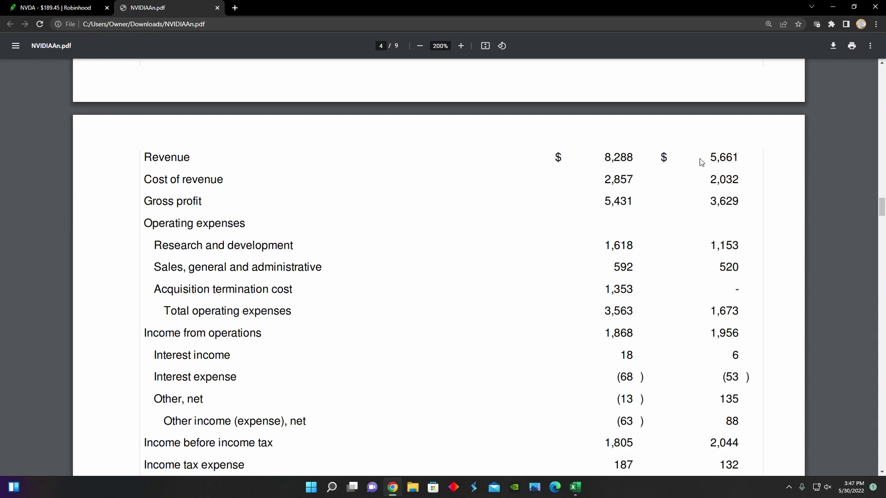
{"action": "scroll", "coordinate": [718, 176], "scroll_direction": "up", "scroll_amount": 3}
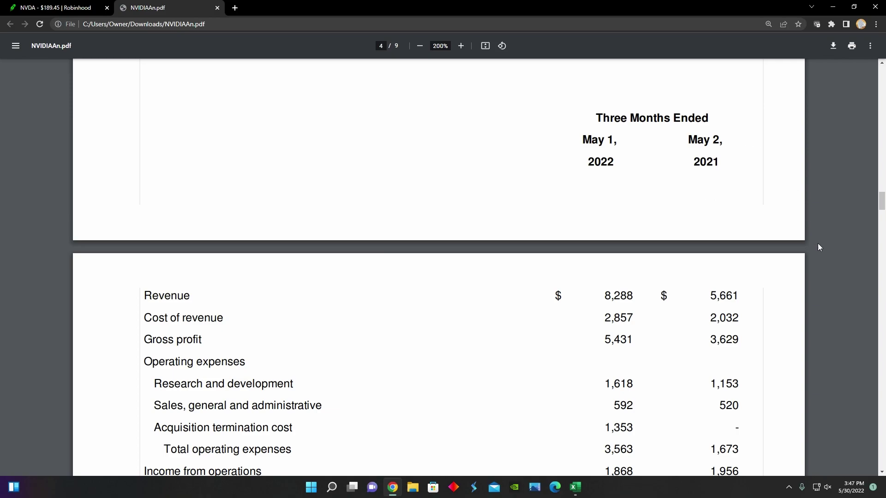
{"action": "scroll", "coordinate": [620, 337], "scroll_direction": "down", "scroll_amount": 4}
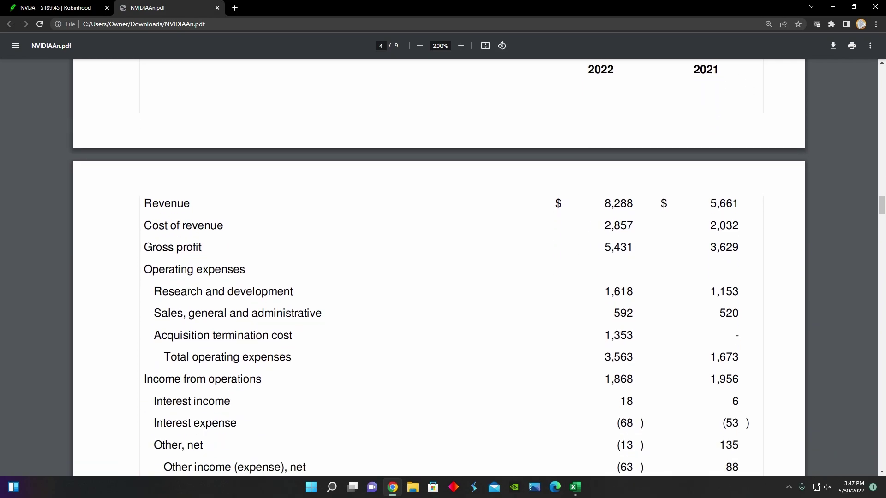
{"action": "scroll", "coordinate": [592, 328], "scroll_direction": "down", "scroll_amount": 1}
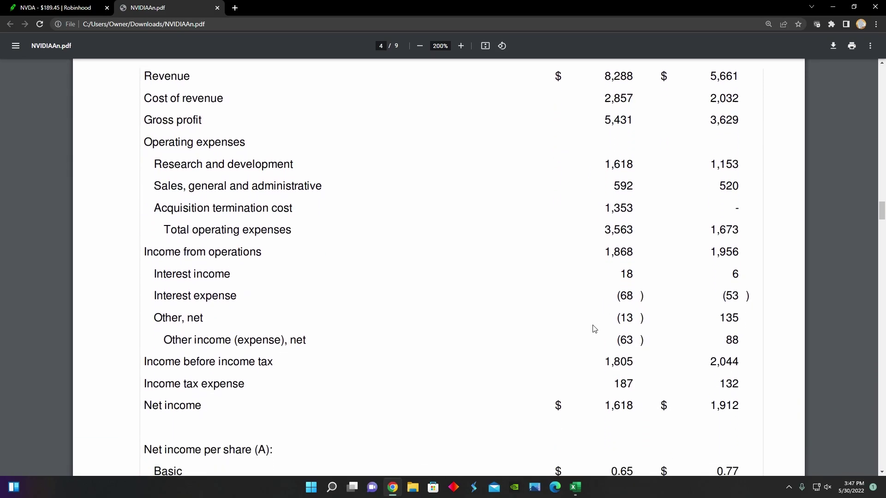
{"action": "scroll", "coordinate": [591, 328], "scroll_direction": "up", "scroll_amount": 1}
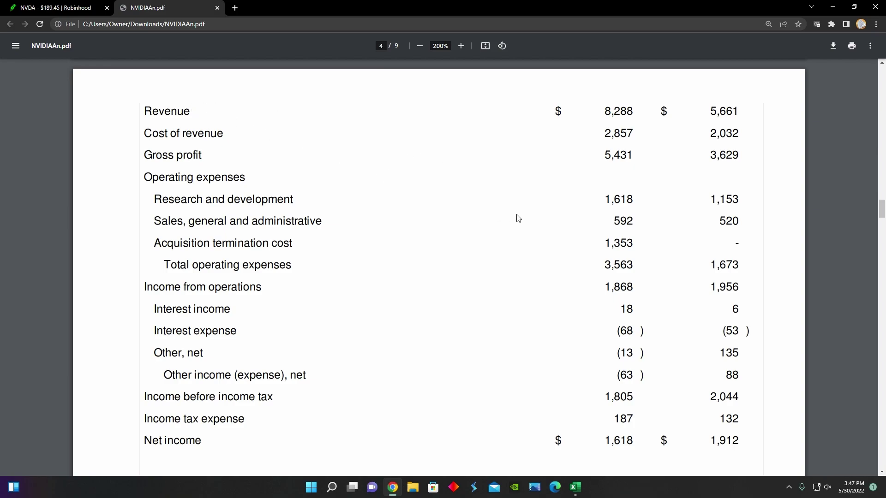
{"action": "scroll", "coordinate": [518, 217], "scroll_direction": "up", "scroll_amount": 4}
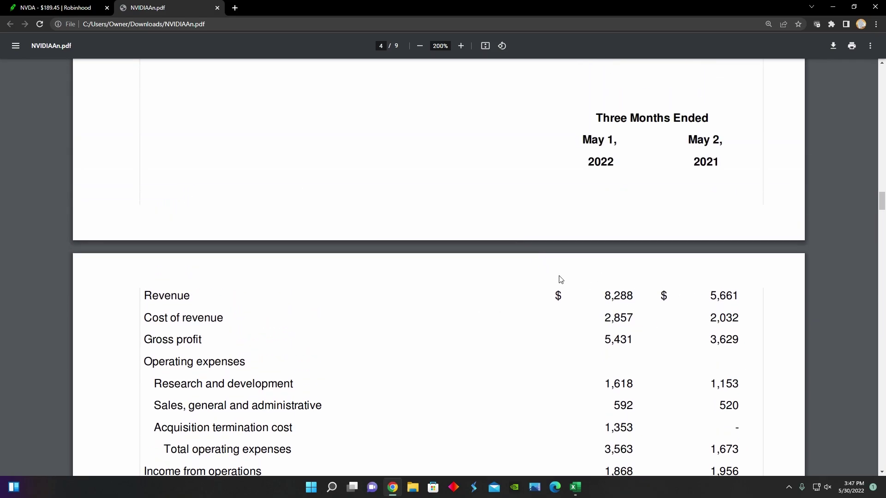
Expand NVIDIA's full About description on Robinhood, then return to the PDF
{"action": "left_click", "coordinate": [69, 7]}
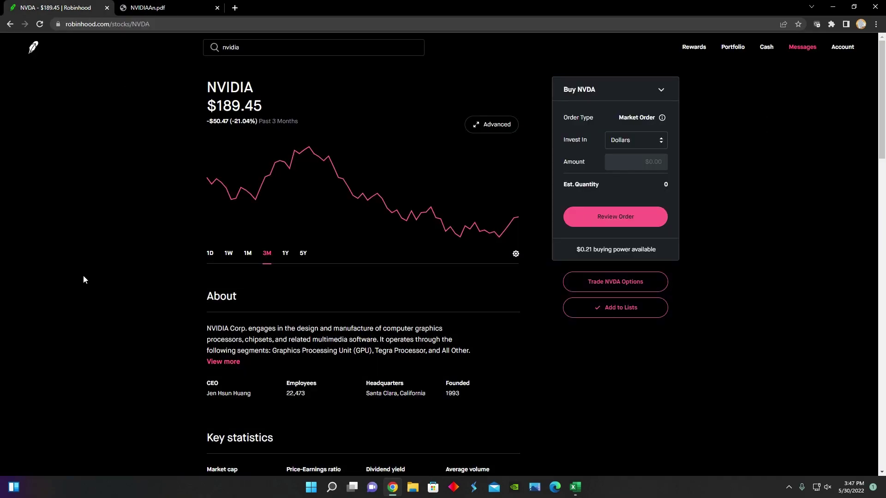
{"action": "left_click", "coordinate": [208, 362]}
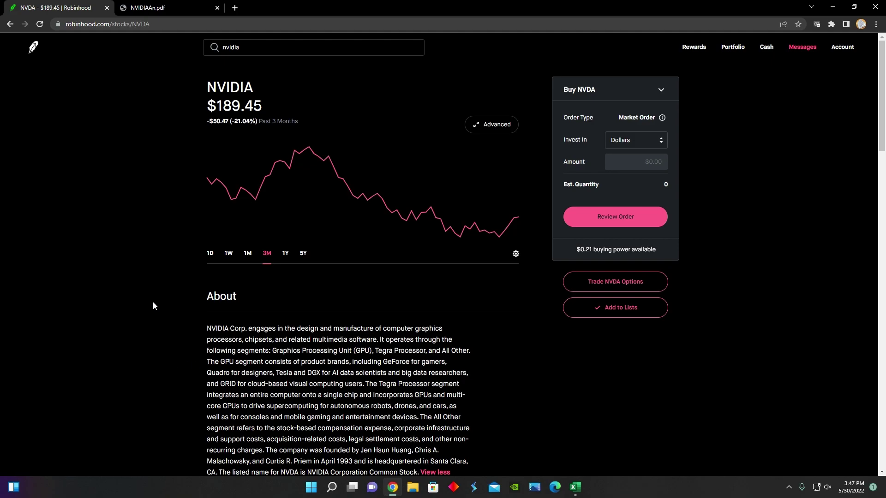
{"action": "left_click", "coordinate": [152, 7]}
Scroll through the income statement in the NVIDIA PDF
{"action": "scroll", "coordinate": [478, 316], "scroll_direction": "down", "scroll_amount": 2}
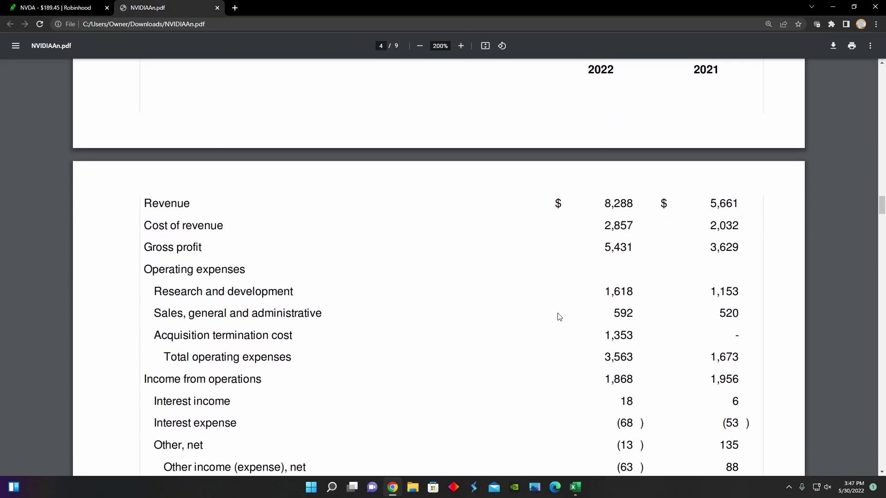
{"action": "scroll", "coordinate": [480, 294], "scroll_direction": "down", "scroll_amount": 1}
{"action": "scroll", "coordinate": [480, 295], "scroll_direction": "down", "scroll_amount": 3}
{"action": "scroll", "coordinate": [477, 297], "scroll_direction": "up", "scroll_amount": 3}
{"action": "scroll", "coordinate": [522, 318], "scroll_direction": "down", "scroll_amount": 1}
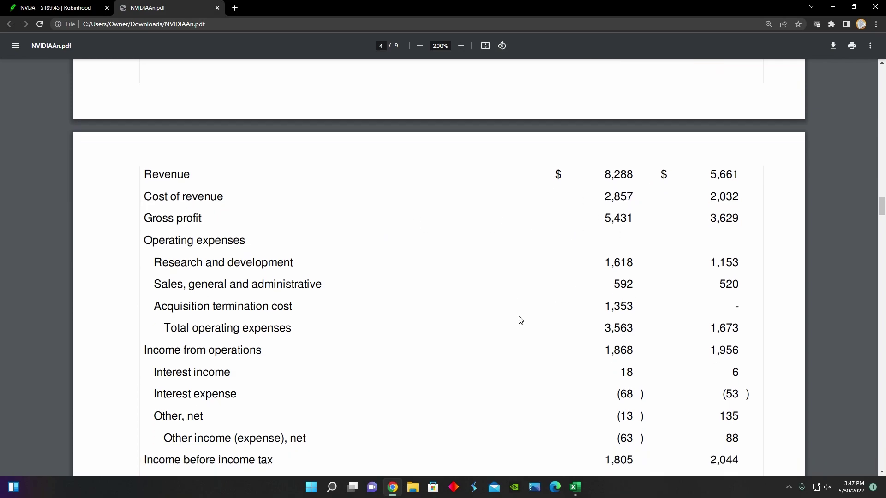
{"action": "scroll", "coordinate": [480, 308], "scroll_direction": "up", "scroll_amount": 1}
Review NVDA's Key statistics, then return to the income statement at income before tax 1,805 vs 2,044
{"action": "left_click", "coordinate": [56, 7]}
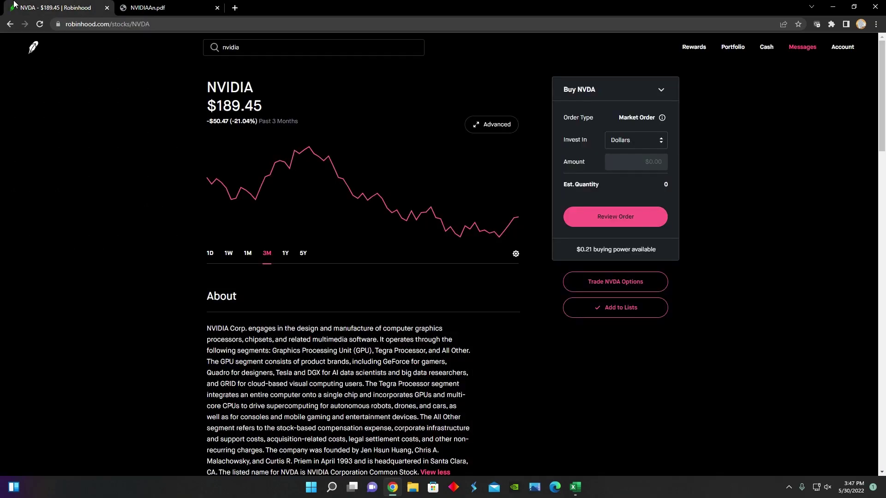
{"action": "scroll", "coordinate": [157, 280], "scroll_direction": "down", "scroll_amount": 2}
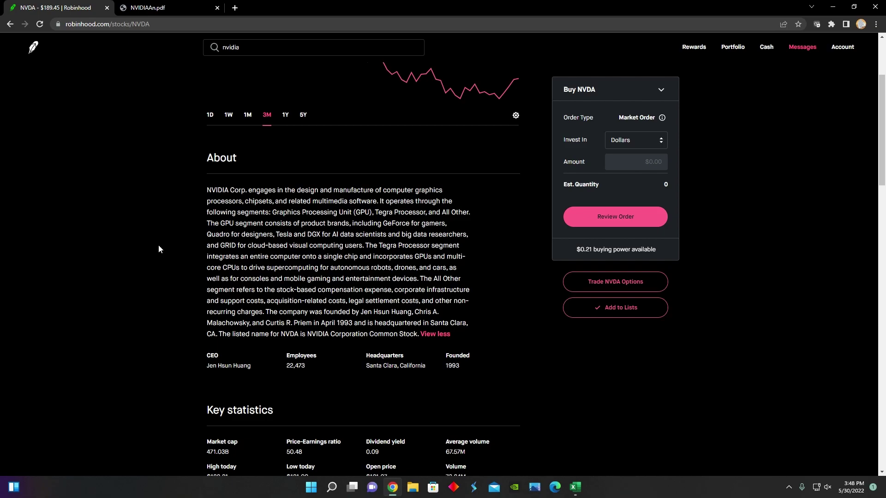
{"action": "scroll", "coordinate": [158, 245], "scroll_direction": "up", "scroll_amount": 3}
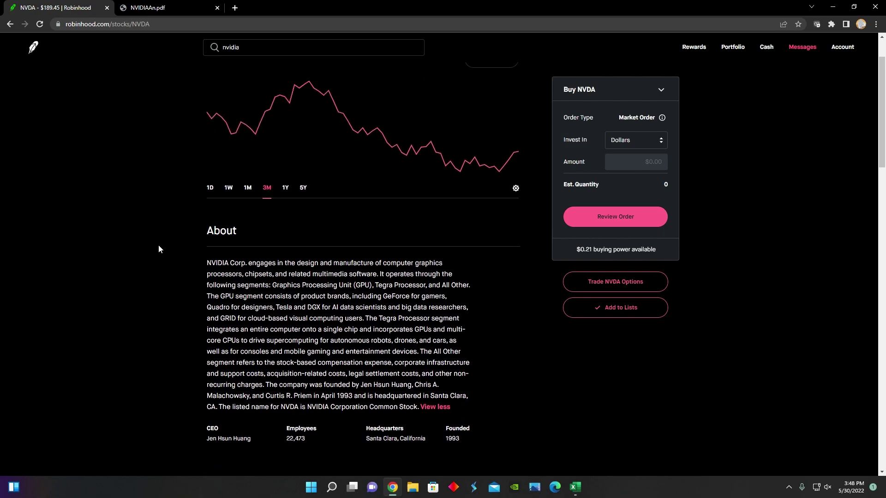
{"action": "left_click", "coordinate": [159, 6]}
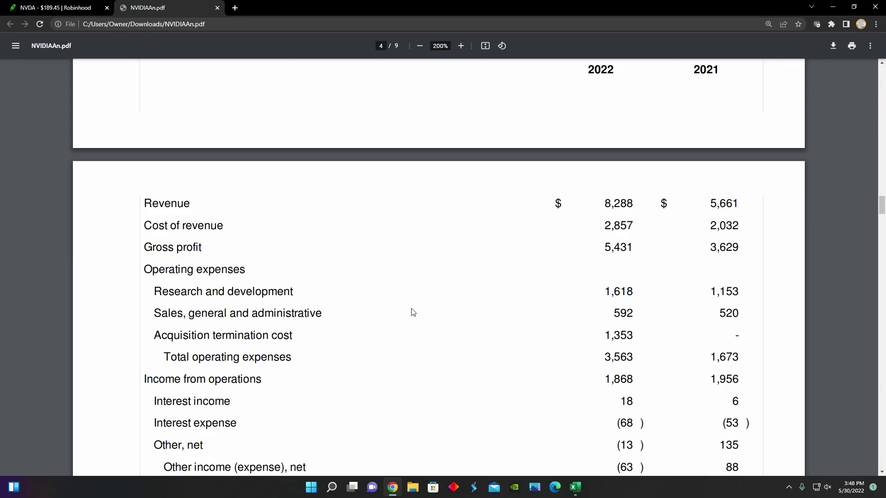
{"action": "scroll", "coordinate": [457, 325], "scroll_direction": "down", "scroll_amount": 1}
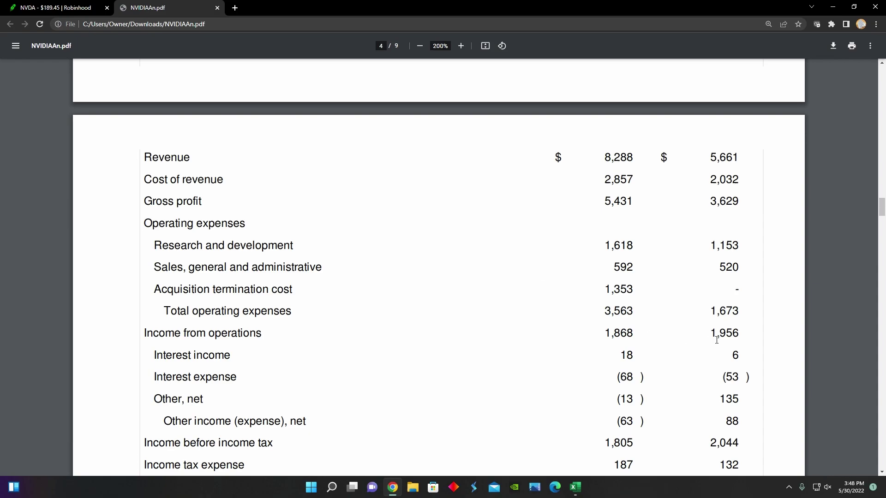
Scroll past the income statement to the balance sheet's current assets, totalling 29,575 versus 28,829
{"action": "scroll", "coordinate": [716, 340], "scroll_direction": "down", "scroll_amount": 7}
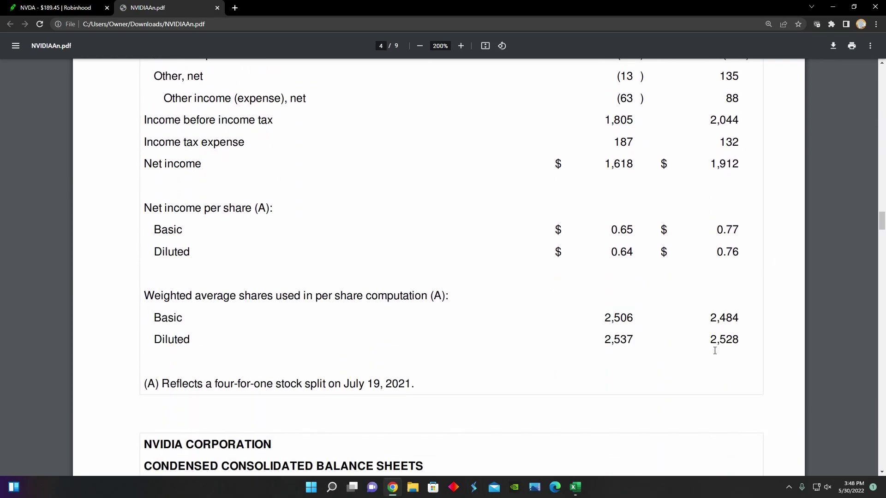
{"action": "scroll", "coordinate": [711, 351], "scroll_direction": "up", "scroll_amount": 6}
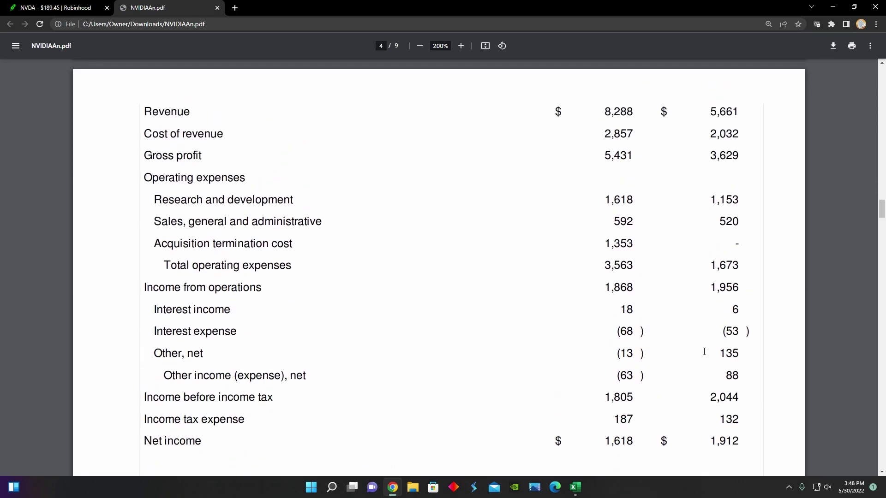
{"action": "scroll", "coordinate": [704, 351], "scroll_direction": "up", "scroll_amount": 2}
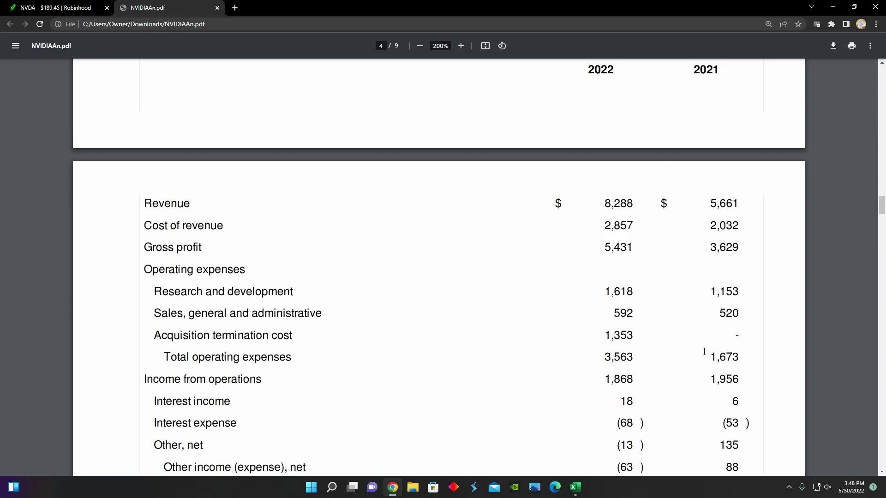
{"action": "scroll", "coordinate": [705, 352], "scroll_direction": "up", "scroll_amount": 1}
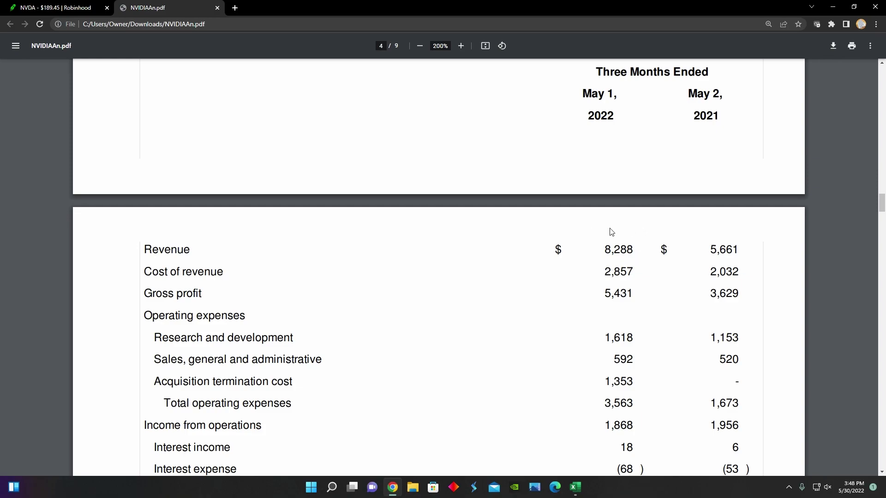
{"action": "scroll", "coordinate": [639, 186], "scroll_direction": "down", "scroll_amount": 1}
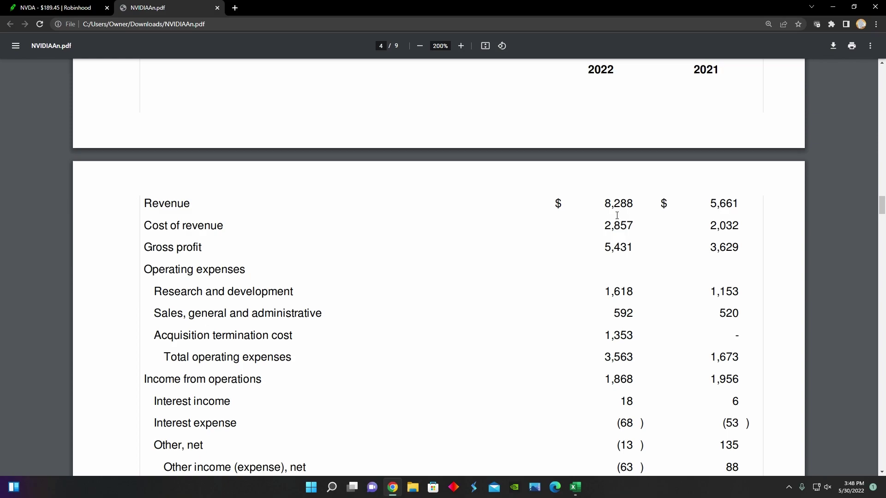
{"action": "scroll", "coordinate": [617, 215], "scroll_direction": "down", "scroll_amount": 1}
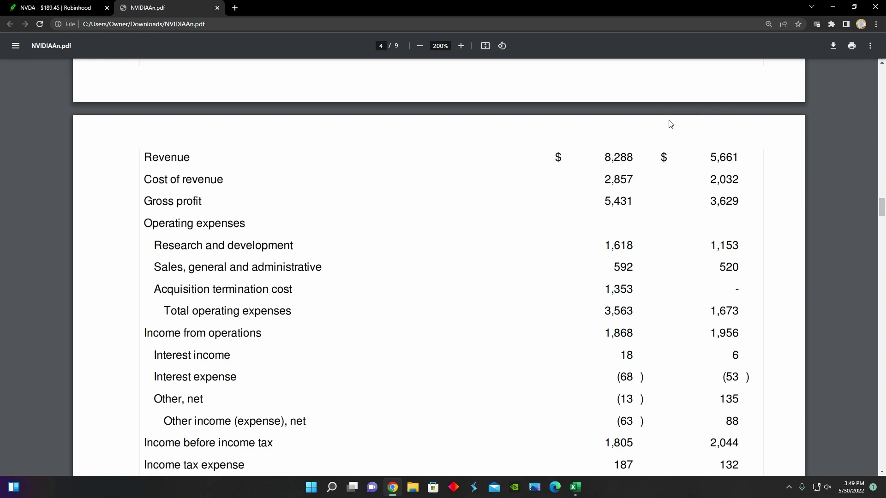
{"action": "scroll", "coordinate": [602, 198], "scroll_direction": "up", "scroll_amount": 1}
{"action": "scroll", "coordinate": [599, 247], "scroll_direction": "down", "scroll_amount": 2}
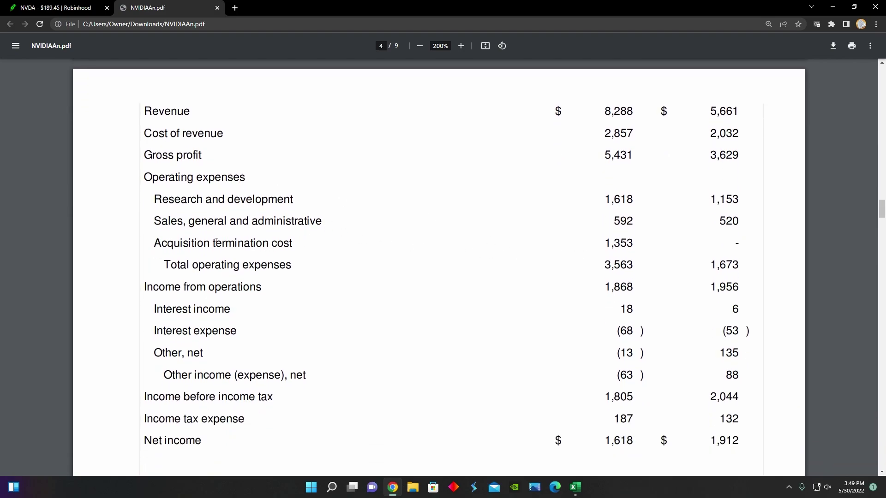
{"action": "scroll", "coordinate": [259, 252], "scroll_direction": "down", "scroll_amount": 1}
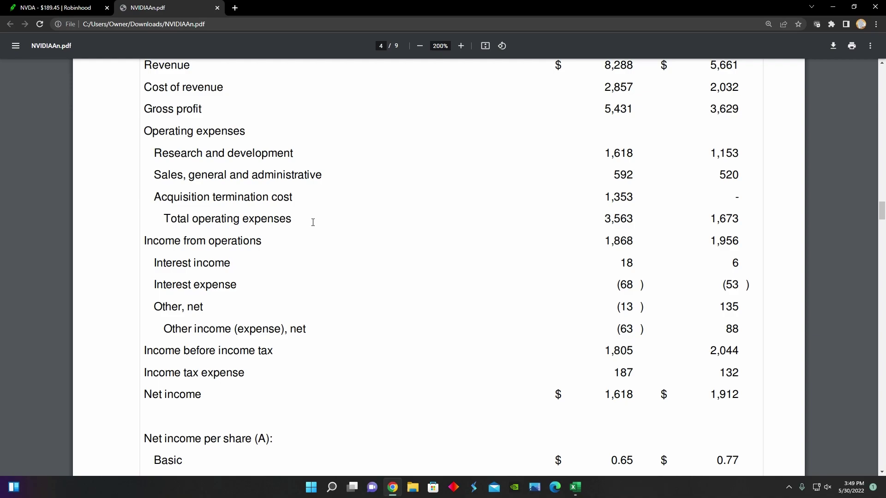
{"action": "scroll", "coordinate": [599, 231], "scroll_direction": "down", "scroll_amount": 2}
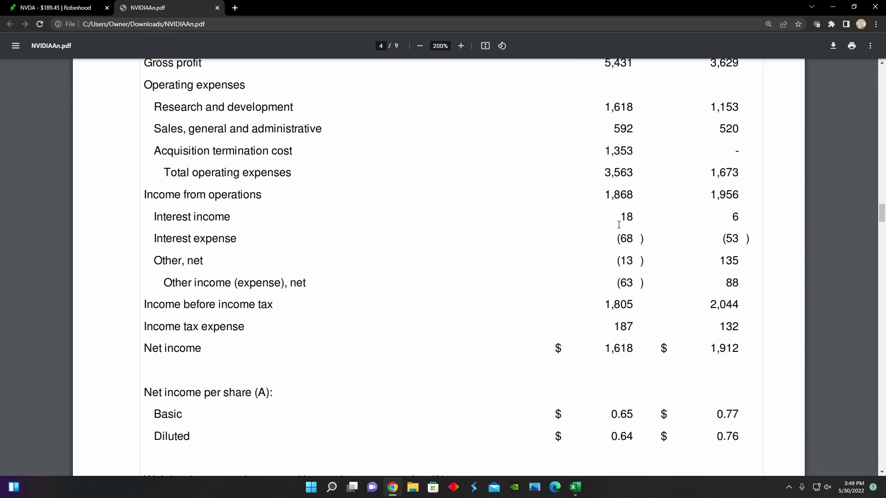
{"action": "scroll", "coordinate": [596, 229], "scroll_direction": "down", "scroll_amount": 2}
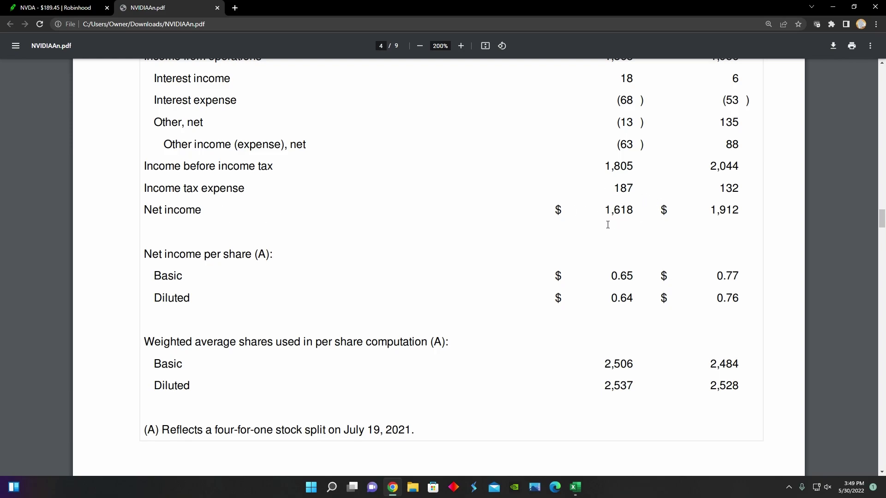
{"action": "scroll", "coordinate": [680, 238], "scroll_direction": "down", "scroll_amount": 3}
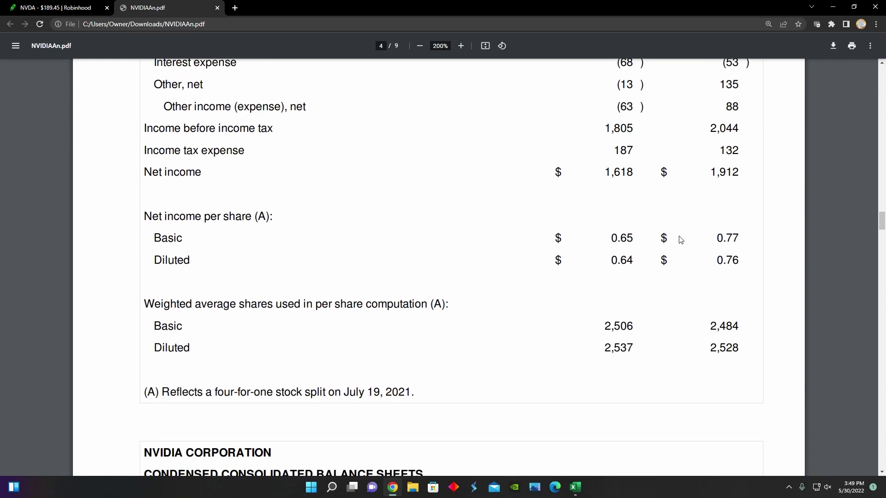
{"action": "scroll", "coordinate": [681, 240], "scroll_direction": "down", "scroll_amount": 5}
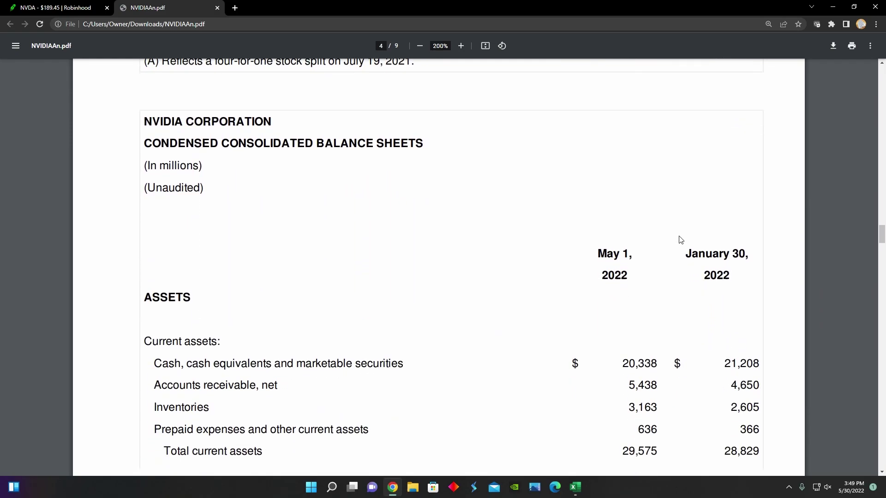
Scroll through balance sheet liabilities (total 18,892 versus 17,575) to the cash flow heading
{"action": "scroll", "coordinate": [674, 239], "scroll_direction": "down", "scroll_amount": 1}
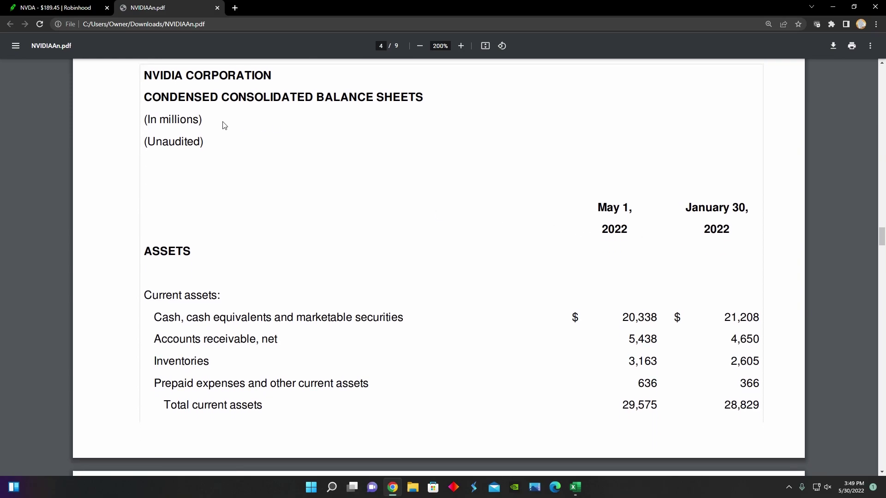
{"action": "scroll", "coordinate": [392, 177], "scroll_direction": "down", "scroll_amount": 2}
{"action": "scroll", "coordinate": [399, 184], "scroll_direction": "down", "scroll_amount": 1}
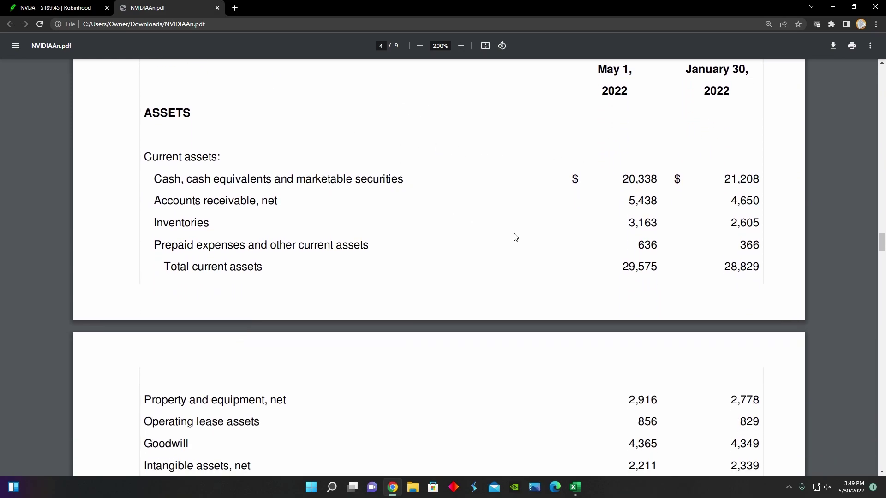
{"action": "scroll", "coordinate": [516, 238], "scroll_direction": "down", "scroll_amount": 7}
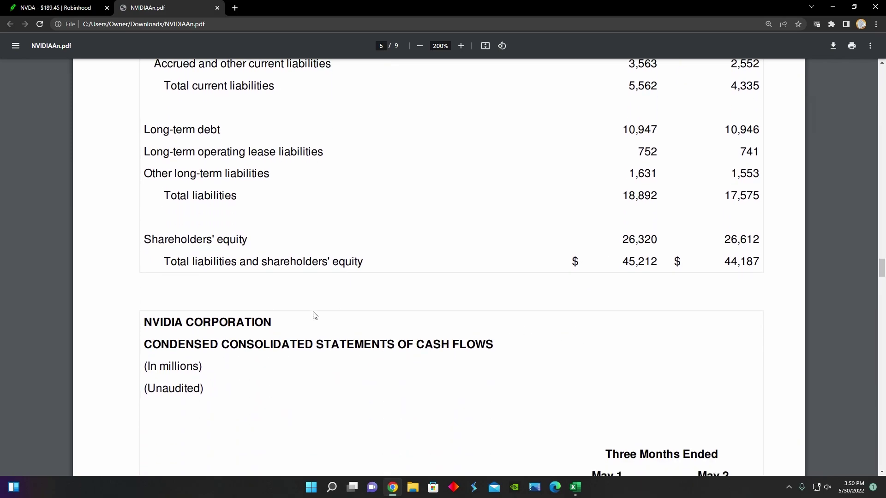
{"action": "scroll", "coordinate": [406, 394], "scroll_direction": "down", "scroll_amount": 1}
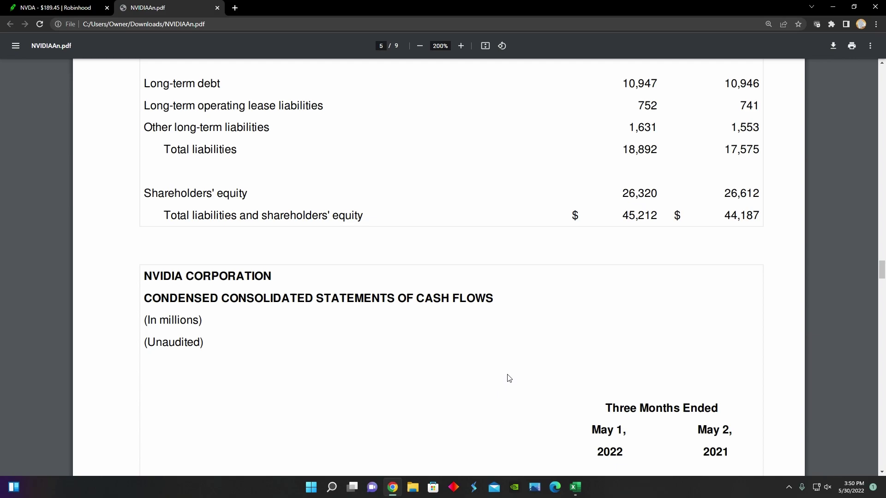
Switch NVDA's Robinhood chart to the five-year range, then return to the cash flow statement
{"action": "left_click", "coordinate": [55, 7]}
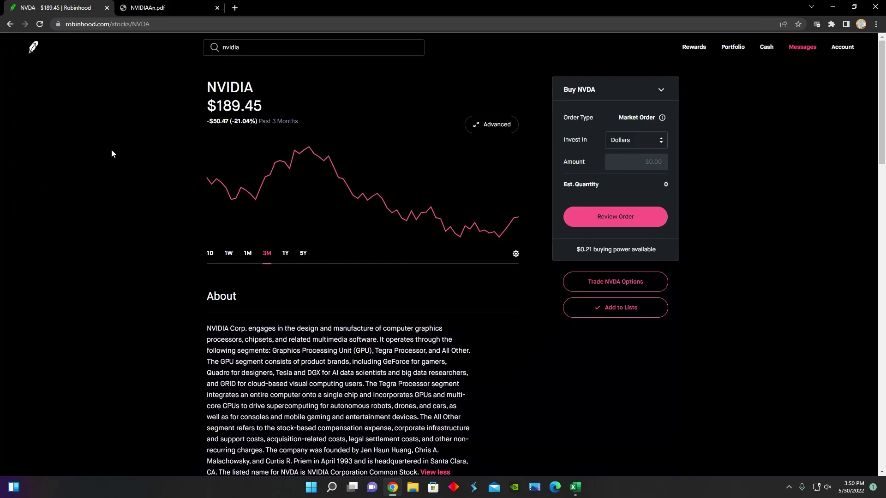
{"action": "mouse_move", "coordinate": [309, 186]}
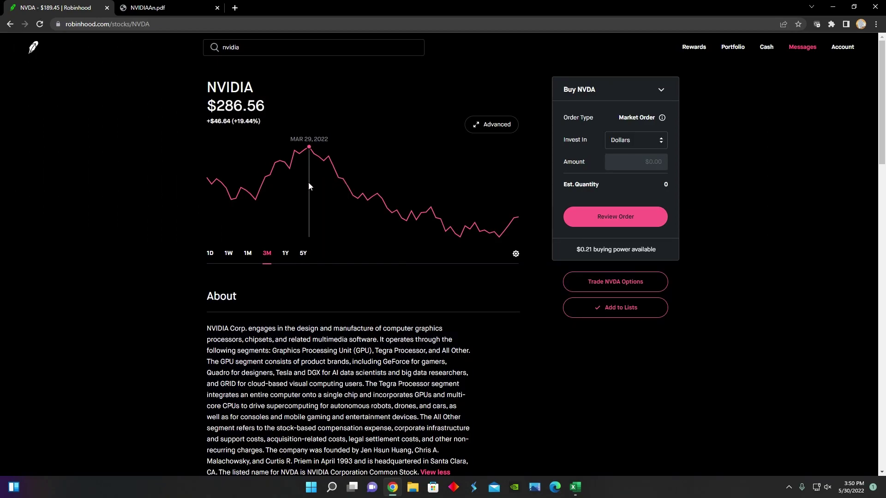
{"action": "left_click", "coordinate": [304, 255]}
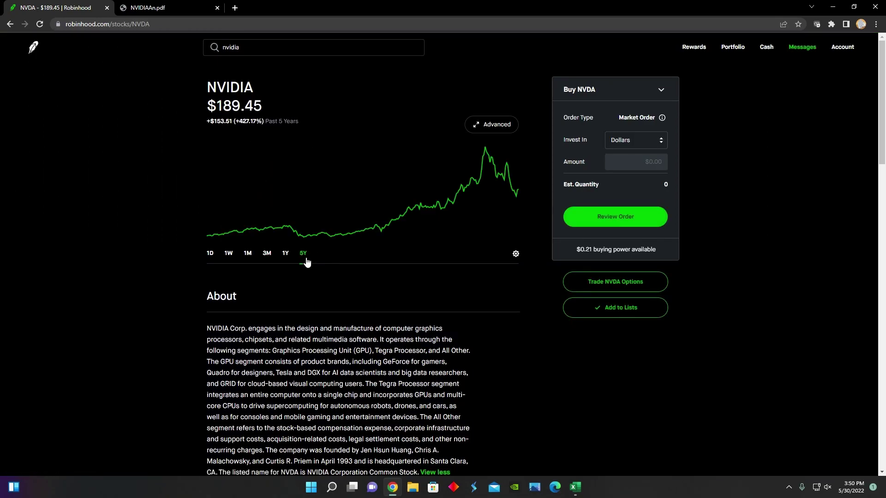
{"action": "left_click", "coordinate": [154, 11]}
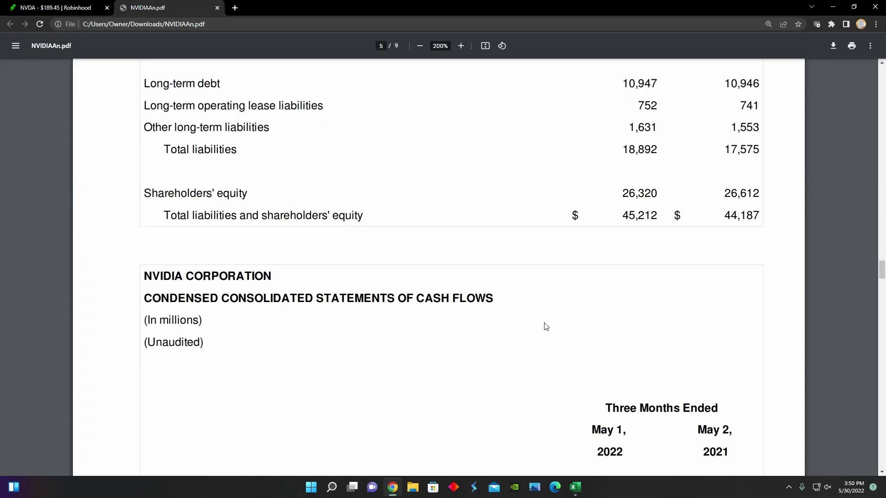
Scroll through investing and financing activities to period-end cash of 3,887 versus 978
{"action": "scroll", "coordinate": [546, 327], "scroll_direction": "down", "scroll_amount": 4}
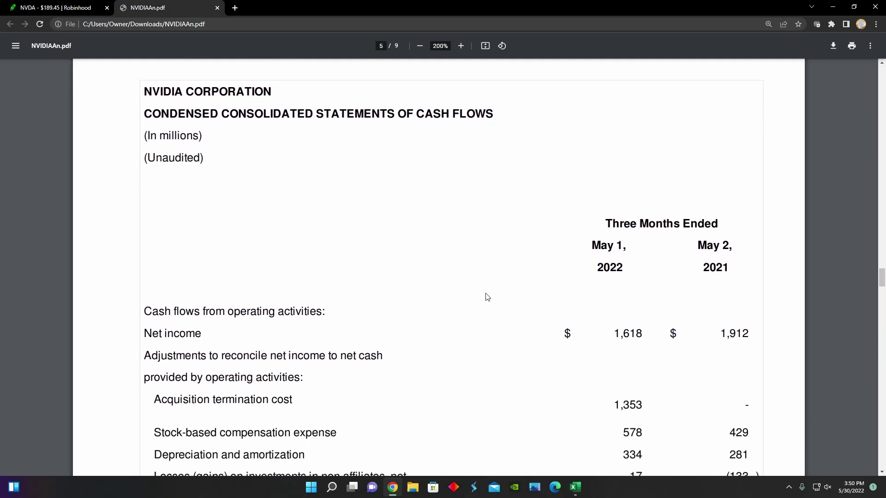
{"action": "scroll", "coordinate": [429, 313], "scroll_direction": "down", "scroll_amount": 3}
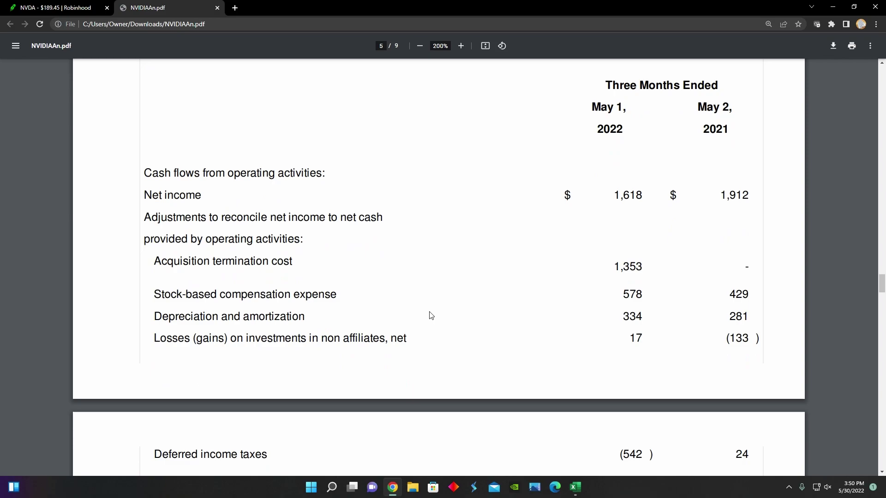
{"action": "scroll", "coordinate": [431, 316], "scroll_direction": "down", "scroll_amount": 1}
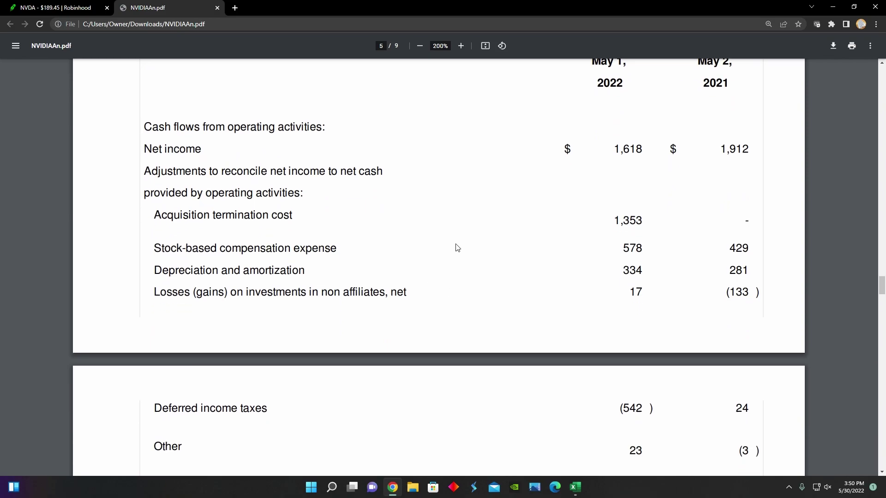
{"action": "scroll", "coordinate": [457, 248], "scroll_direction": "down", "scroll_amount": 5}
{"action": "scroll", "coordinate": [457, 247], "scroll_direction": "down", "scroll_amount": 3}
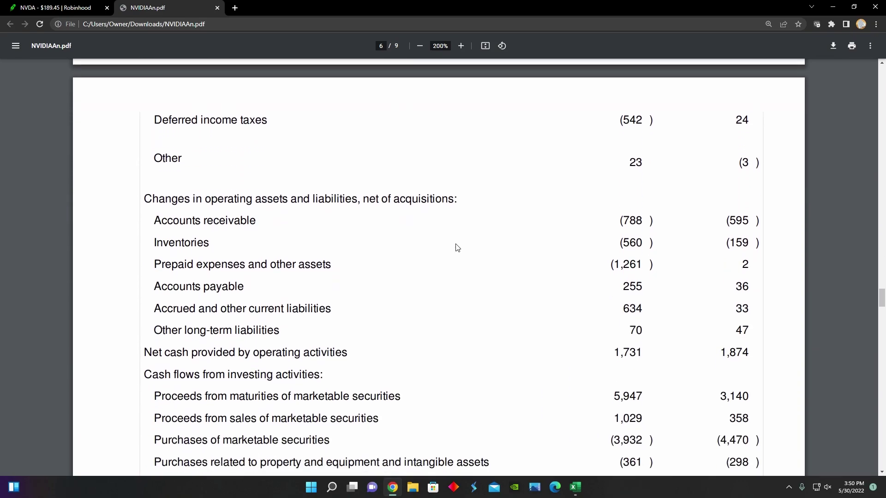
{"action": "scroll", "coordinate": [377, 279], "scroll_direction": "down", "scroll_amount": 1}
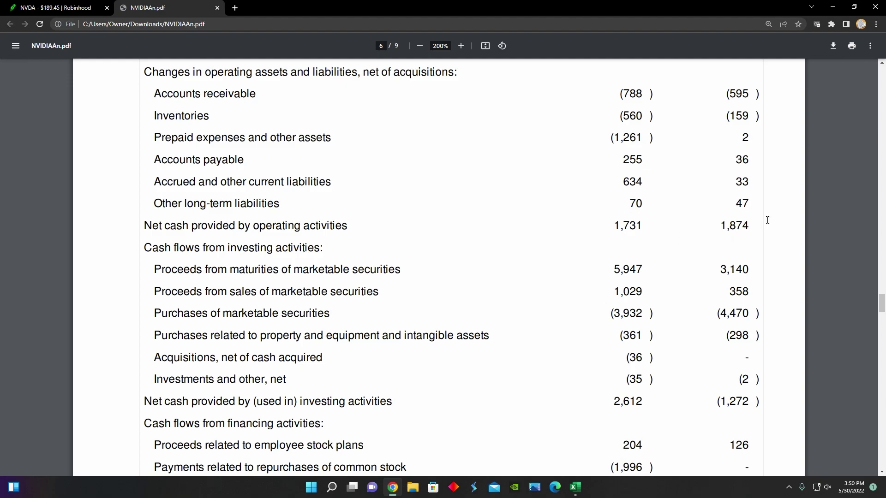
{"action": "scroll", "coordinate": [706, 235], "scroll_direction": "up", "scroll_amount": 5}
{"action": "scroll", "coordinate": [706, 238], "scroll_direction": "up", "scroll_amount": 6}
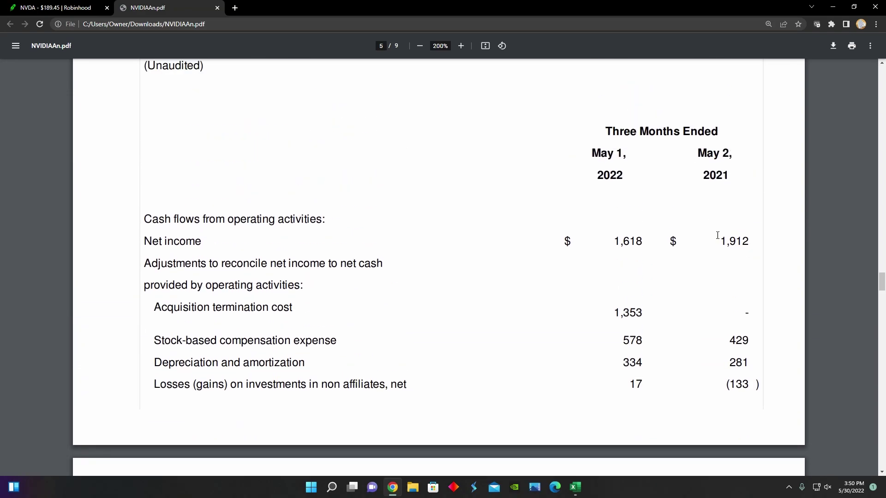
{"action": "scroll", "coordinate": [718, 236], "scroll_direction": "down", "scroll_amount": 8}
{"action": "scroll", "coordinate": [718, 235], "scroll_direction": "down", "scroll_amount": 6}
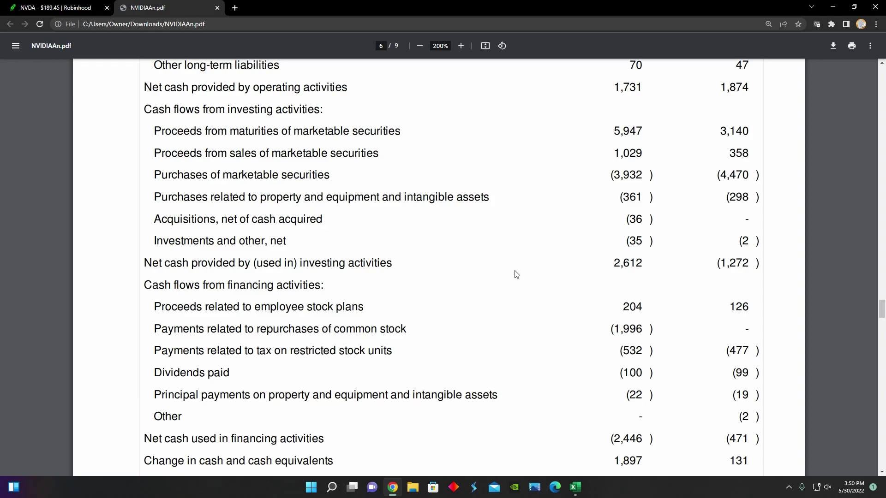
{"action": "scroll", "coordinate": [521, 267], "scroll_direction": "down", "scroll_amount": 1}
{"action": "scroll", "coordinate": [615, 215], "scroll_direction": "up", "scroll_amount": 1}
{"action": "scroll", "coordinate": [618, 279], "scroll_direction": "down", "scroll_amount": 4}
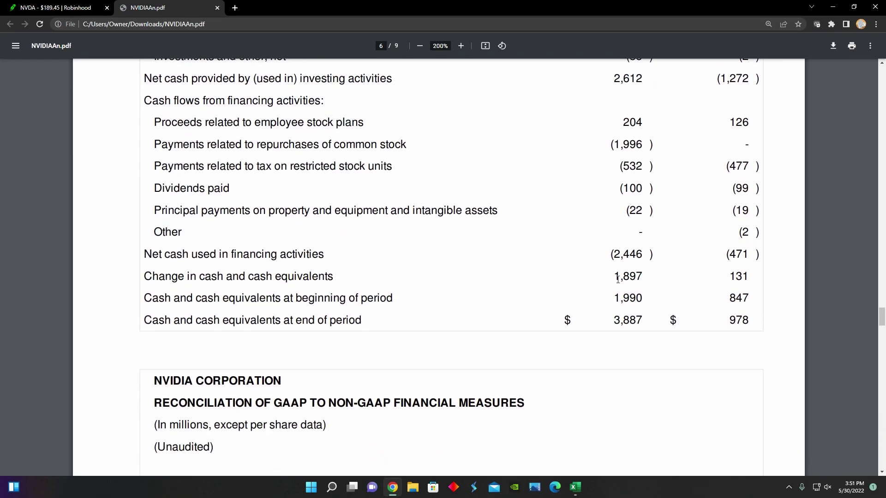
{"action": "scroll", "coordinate": [618, 280], "scroll_direction": "down", "scroll_amount": 1}
{"action": "scroll", "coordinate": [631, 173], "scroll_direction": "up", "scroll_amount": 1}
Glance at the NVDA stock page, then return to the statements PDF
{"action": "left_click", "coordinate": [69, 5]}
{"action": "left_click", "coordinate": [166, 8]}
{"action": "scroll", "coordinate": [571, 205], "scroll_direction": "up", "scroll_amount": 2}
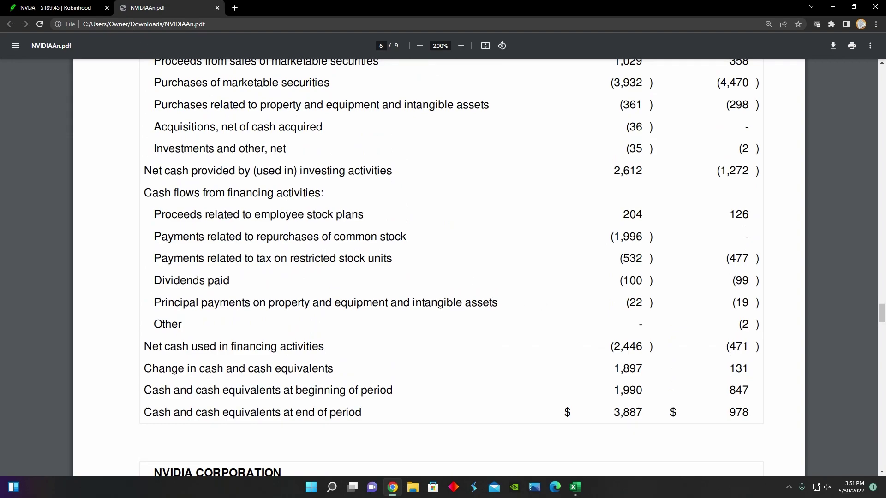
Reveal the DCF sheet and check growth rates of 32.52% (years 1–5) and 16% (years 6–10)
{"action": "left_click", "coordinate": [54, 8]}
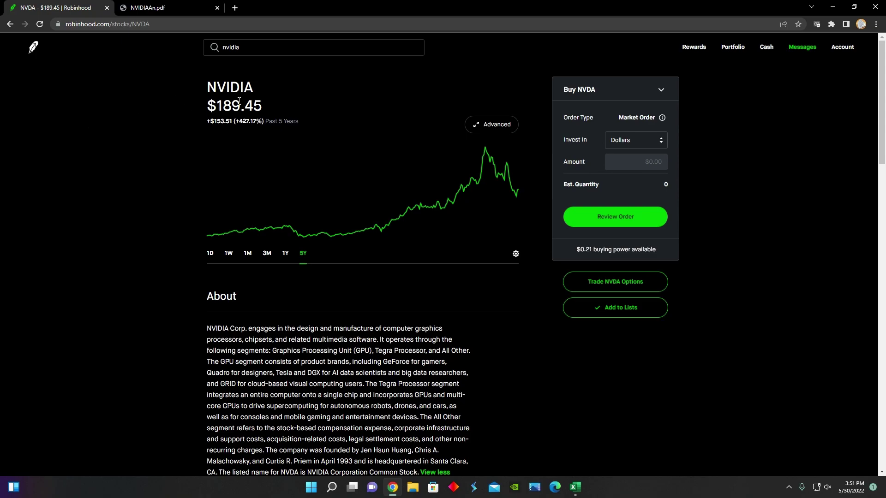
{"action": "left_click", "coordinate": [393, 487]}
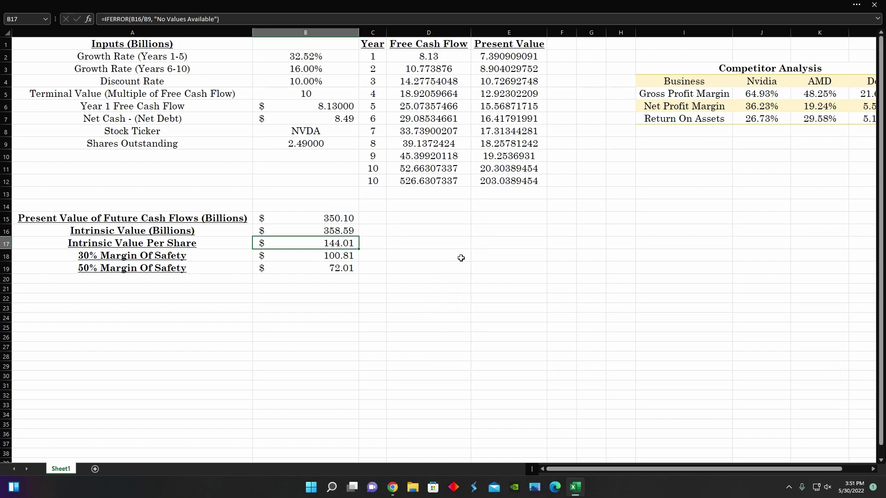
{"action": "left_click", "coordinate": [321, 56]}
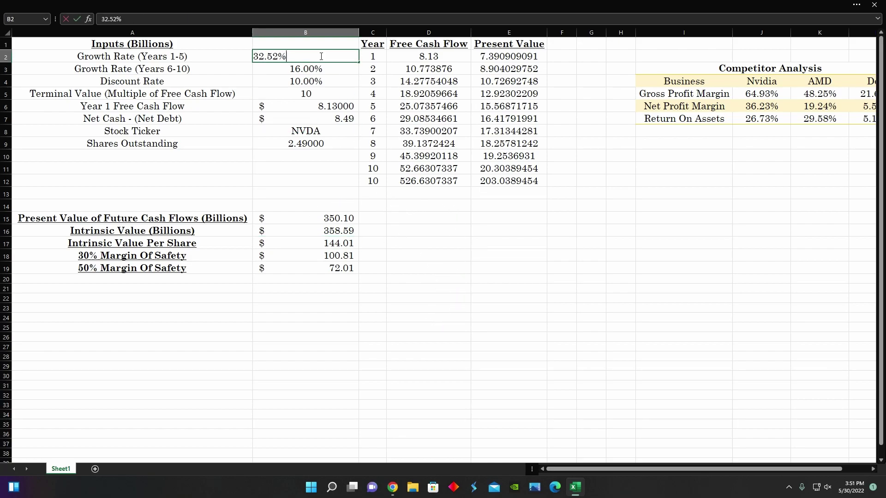
{"action": "left_click", "coordinate": [320, 44]}
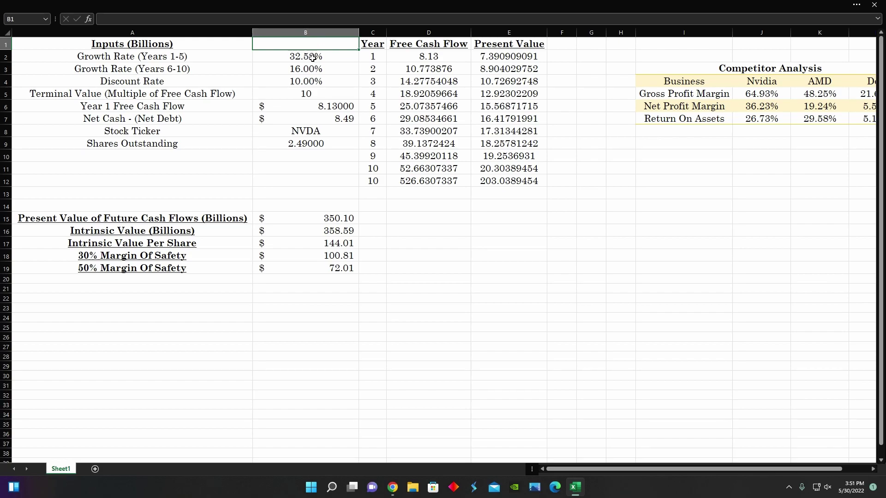
{"action": "left_click", "coordinate": [320, 57]}
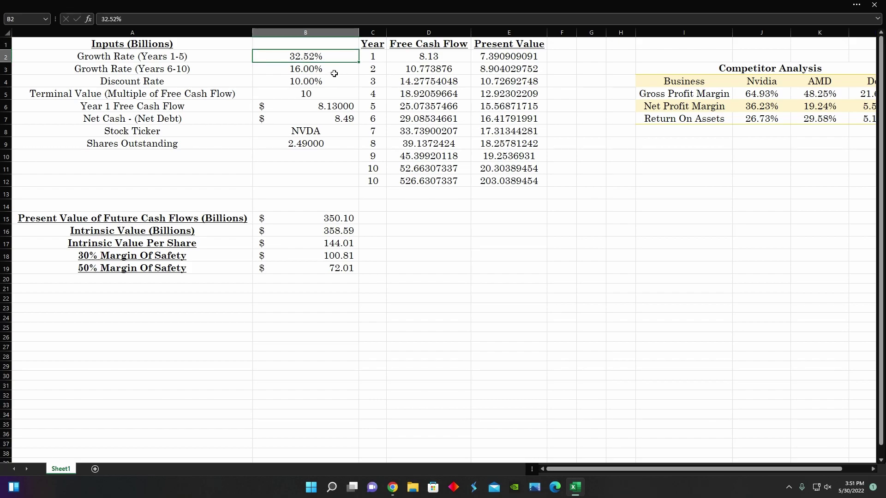
{"action": "left_click", "coordinate": [335, 75]}
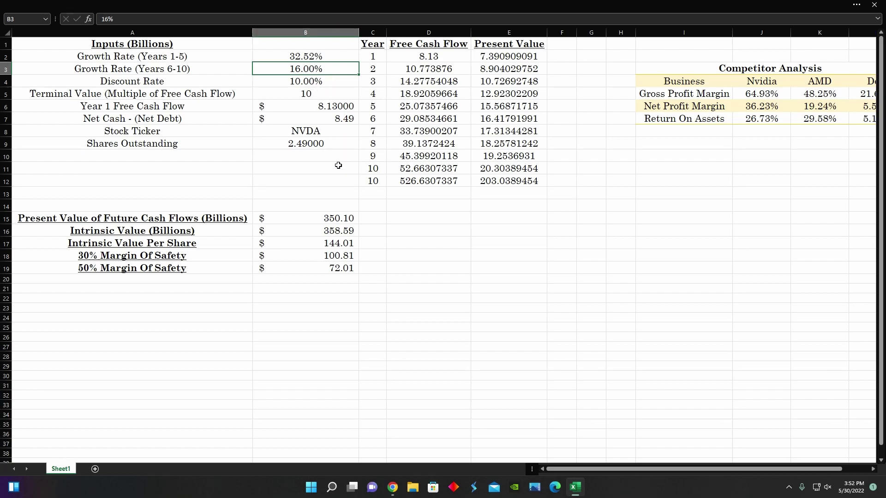
Review the year-1 free cash flow of 8.13, the net cash formula and shares outstanding
{"action": "left_click", "coordinate": [310, 107]}
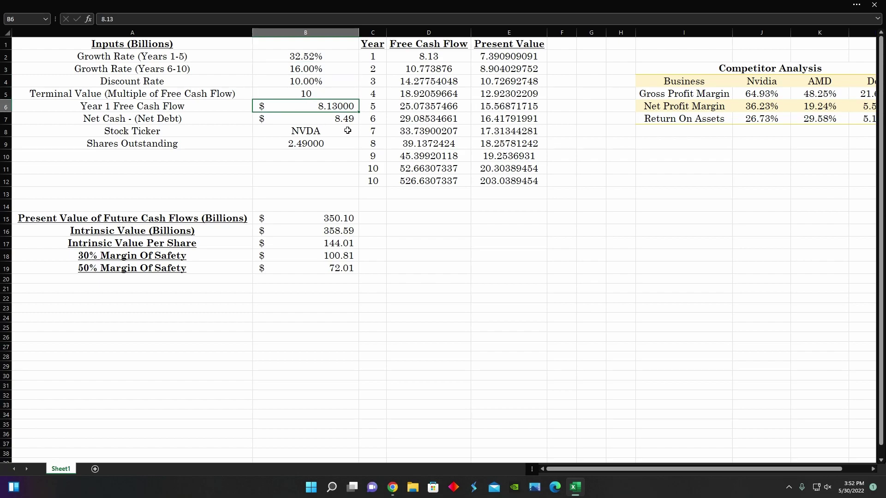
{"action": "left_click", "coordinate": [309, 116]}
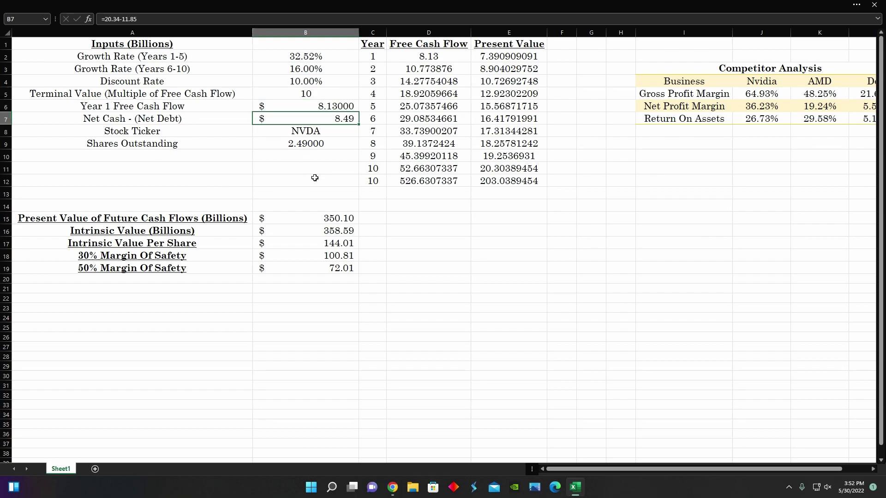
{"action": "key", "text": "Down"}
{"action": "key", "text": "Down"}
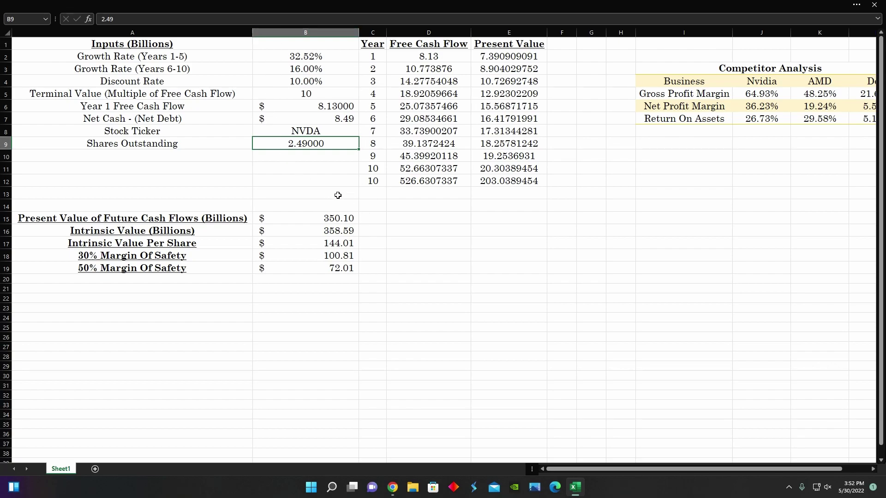
Inspect the $144.01 intrinsic value and 30%/50% margin-of-safety formulas, then bring back NVDA at $189.45
{"action": "left_click", "coordinate": [317, 246]}
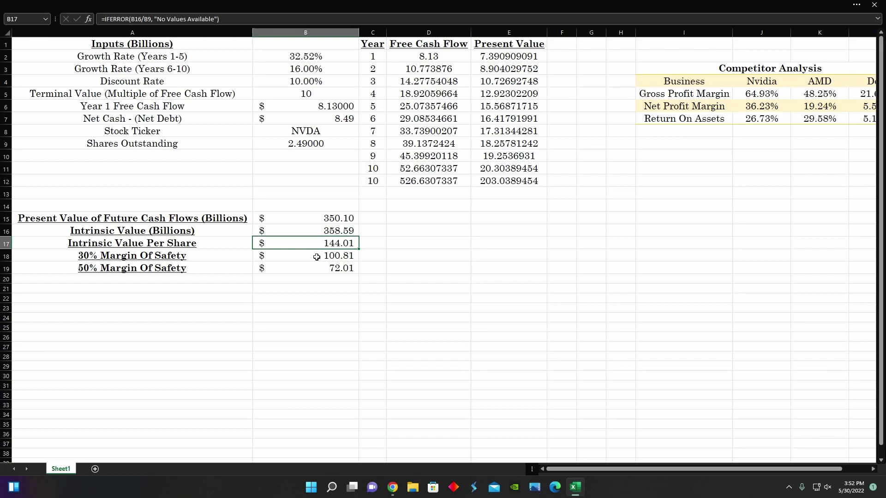
{"action": "left_click", "coordinate": [318, 257]}
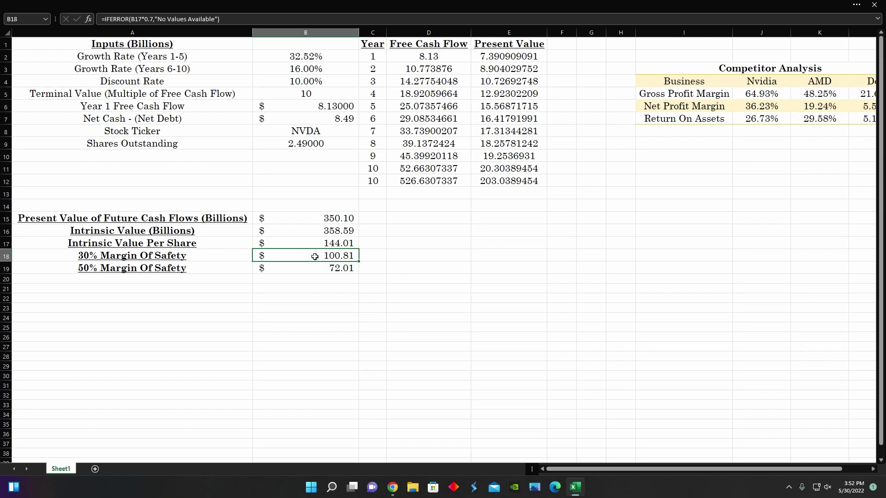
{"action": "left_click", "coordinate": [314, 268]}
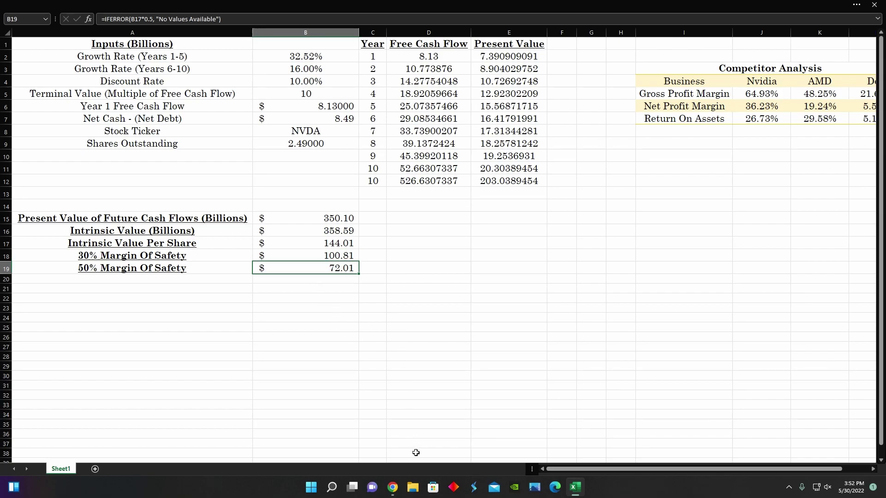
{"action": "left_click", "coordinate": [393, 488]}
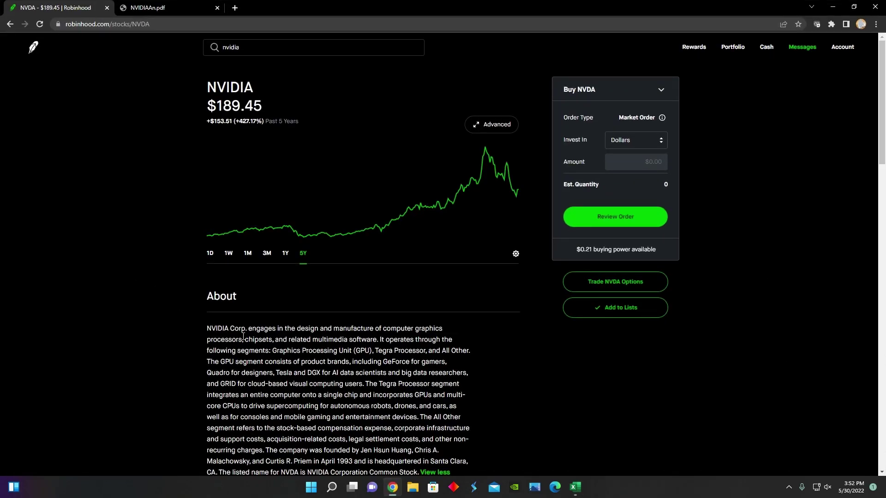
Switch NVDA's chart to one day and toggle between Robinhood and the spreadsheet
{"action": "left_click", "coordinate": [210, 253]}
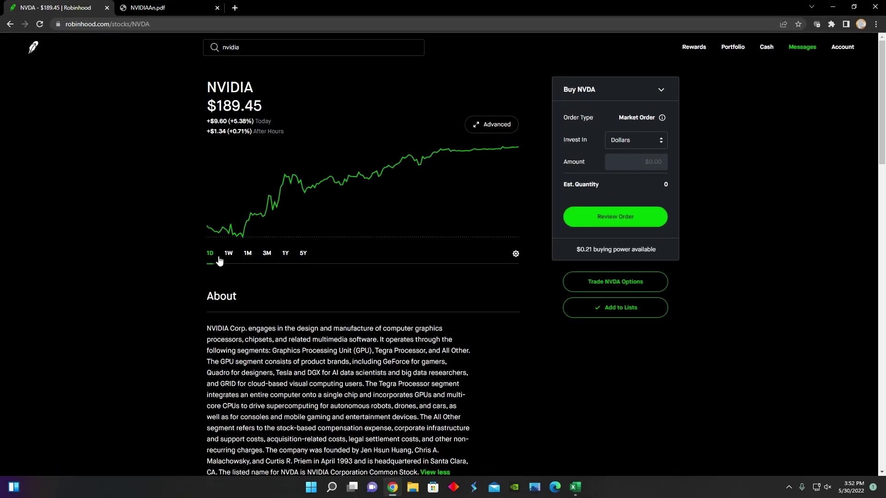
{"action": "left_click", "coordinate": [395, 489]}
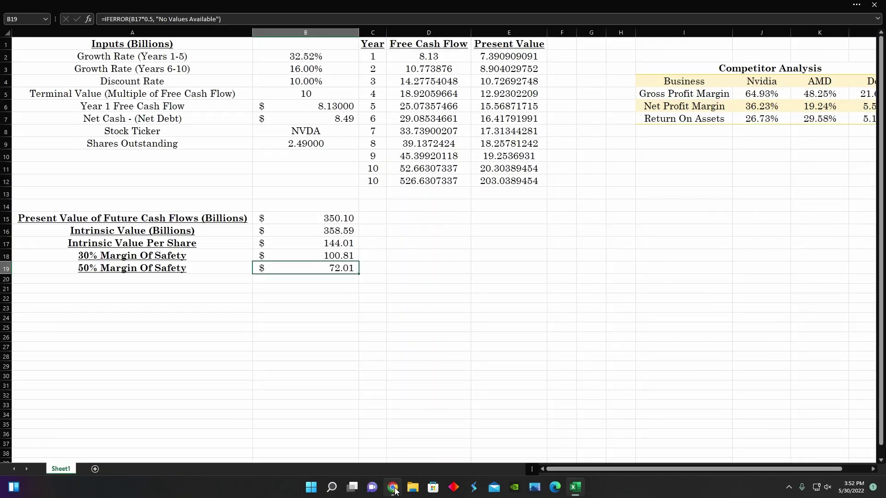
{"action": "left_click", "coordinate": [394, 488]}
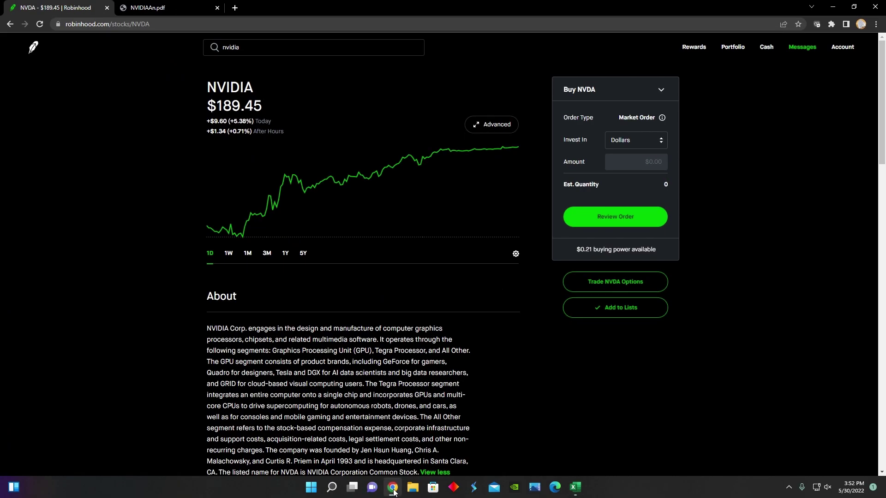
{"action": "left_click", "coordinate": [393, 489]}
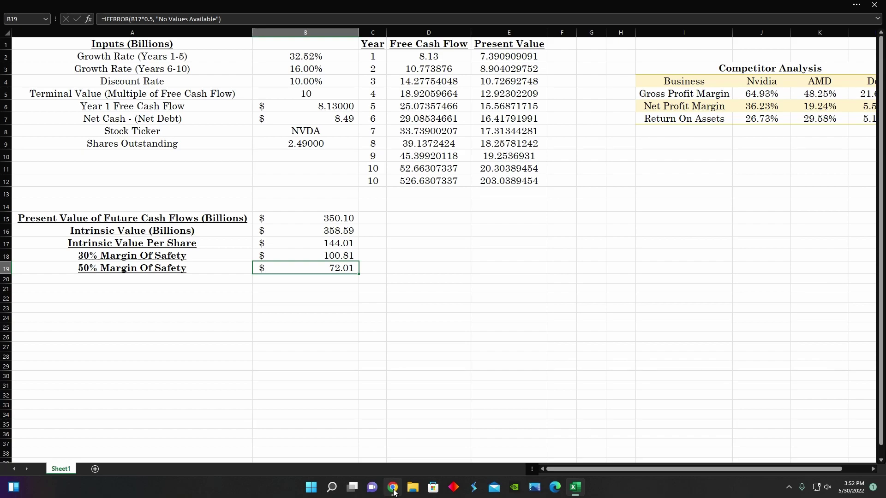
{"action": "left_click", "coordinate": [393, 489]}
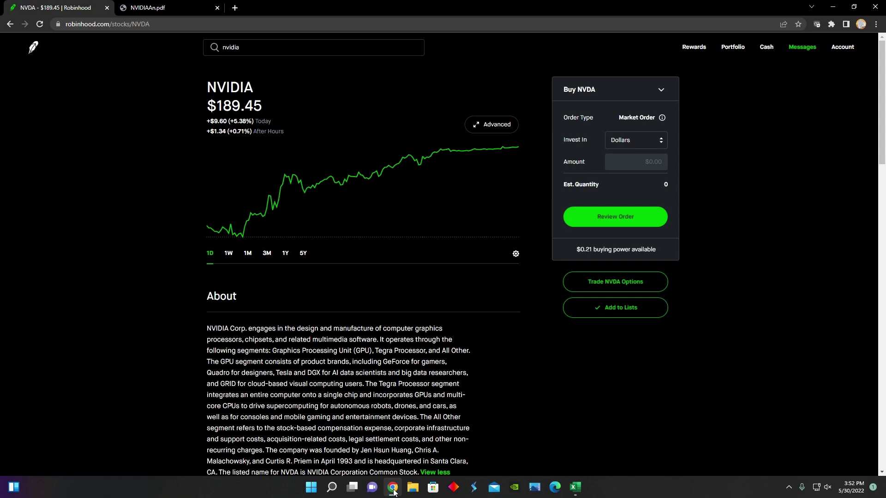
Show NVDA's three-month then one-year (+22.22%) chart, then return to the DCF sheet
{"action": "left_click", "coordinate": [266, 253]}
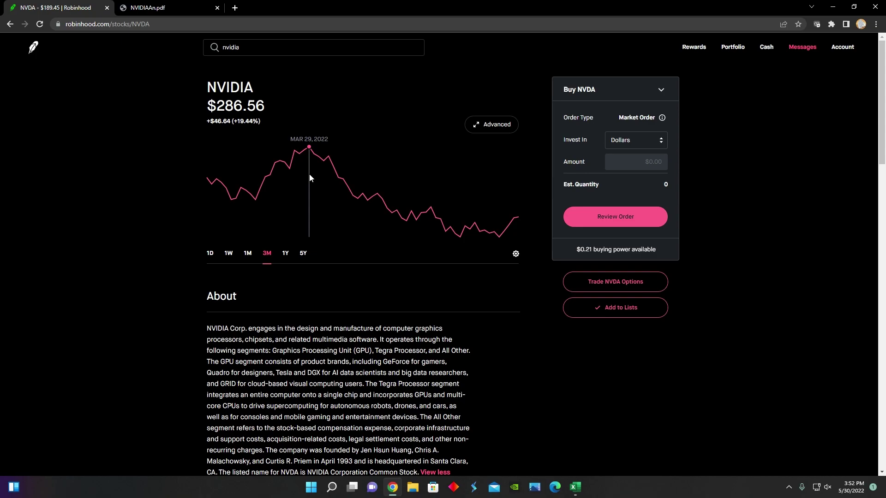
{"action": "left_click", "coordinate": [285, 253]}
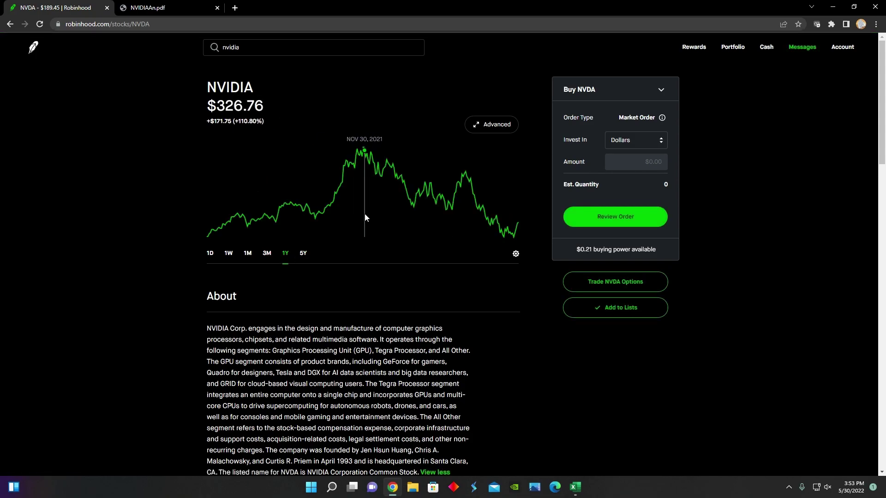
{"action": "left_click", "coordinate": [391, 493]}
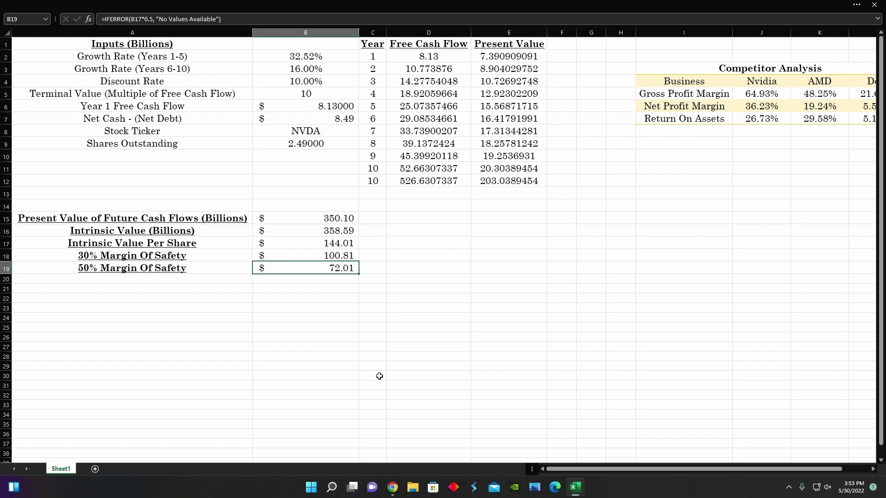
{"action": "left_click", "coordinate": [288, 80]}
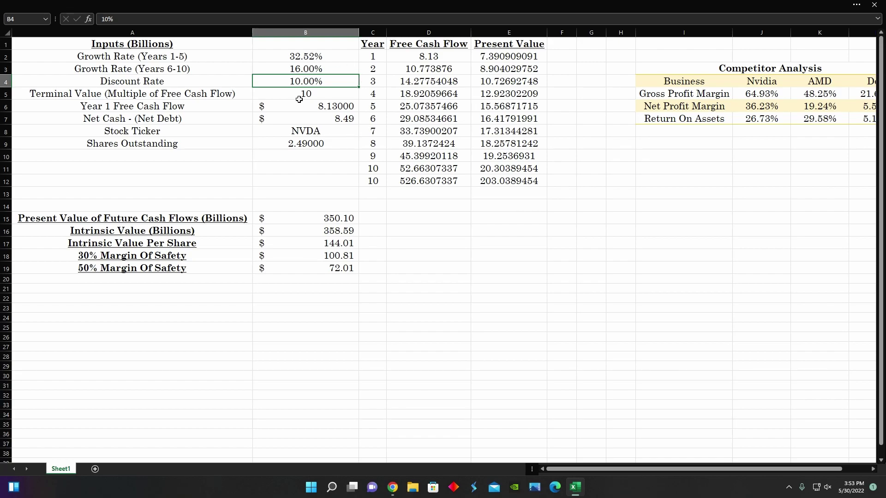
{"action": "left_click", "coordinate": [325, 243]}
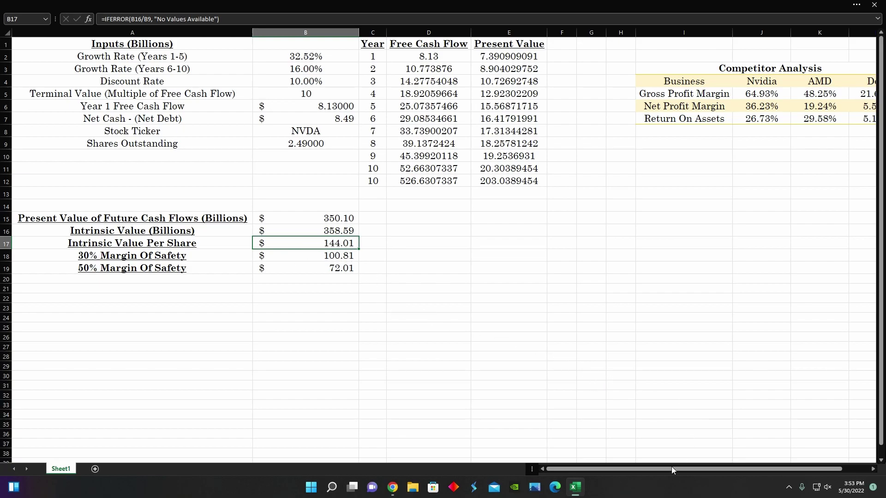
{"action": "left_click_drag", "start_coordinate": [668, 469], "coordinate": [750, 312]}
Bring the Nvidia, AMD and Dell columns into view, checking Nvidia's 64.93% gross profit margin
{"action": "scroll", "coordinate": [796, 460], "scroll_direction": "right", "scroll_amount": 5}
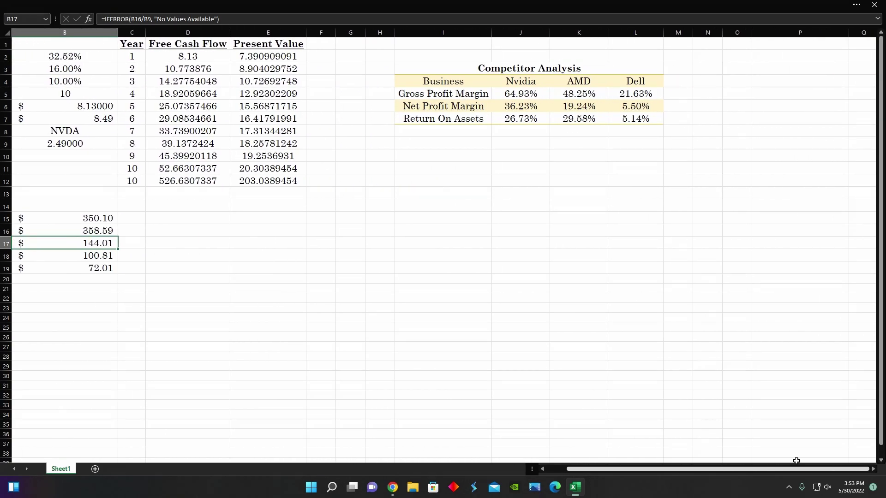
{"action": "left_click", "coordinate": [525, 135]}
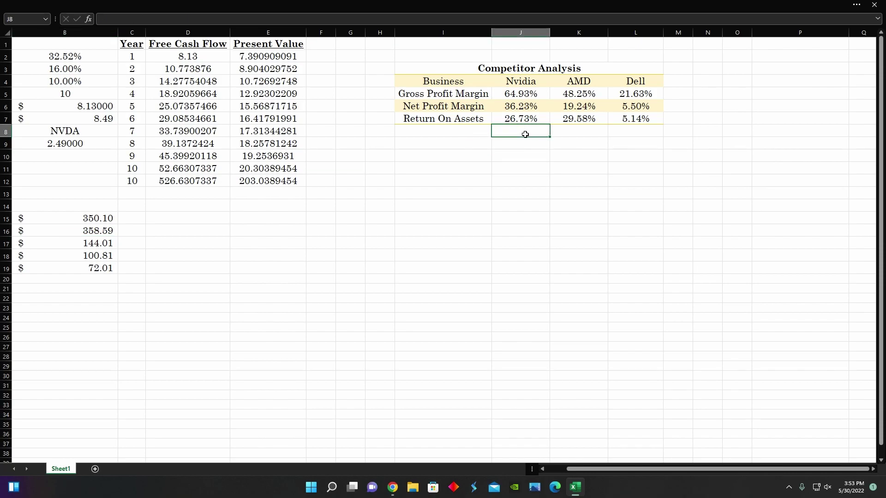
{"action": "left_click", "coordinate": [533, 84]}
{"action": "left_click", "coordinate": [597, 82]}
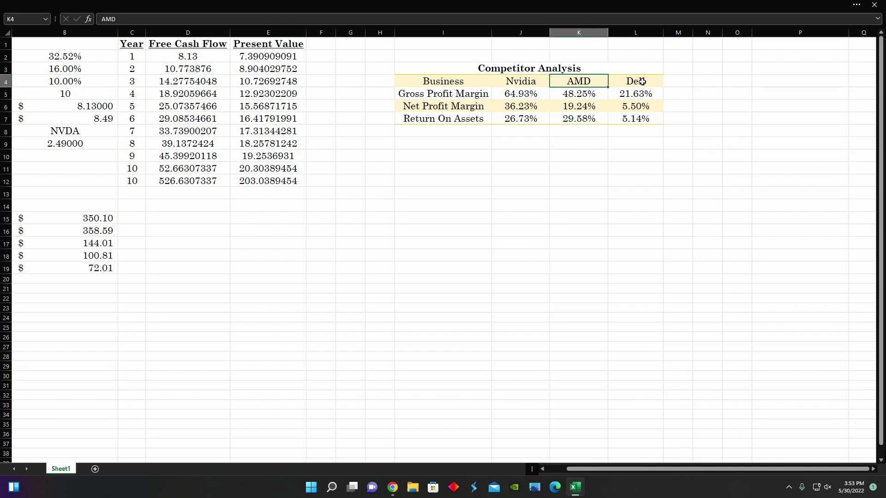
{"action": "left_click", "coordinate": [642, 82]}
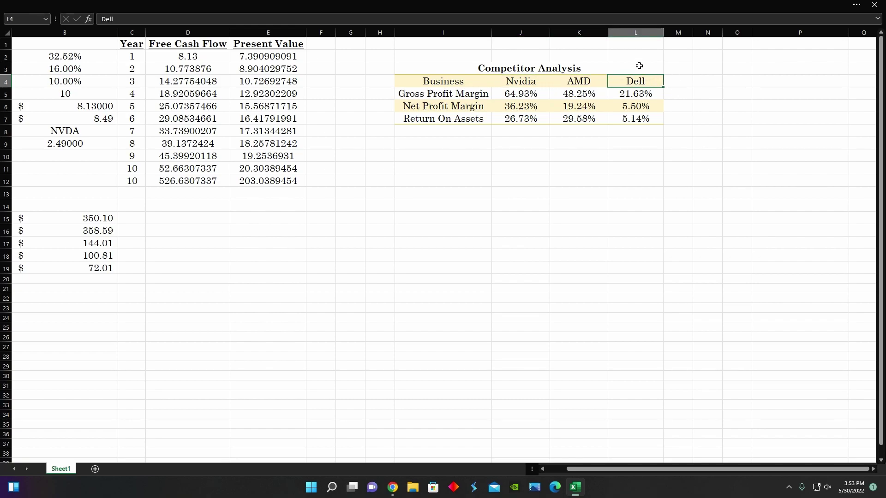
{"action": "left_click", "coordinate": [517, 92]}
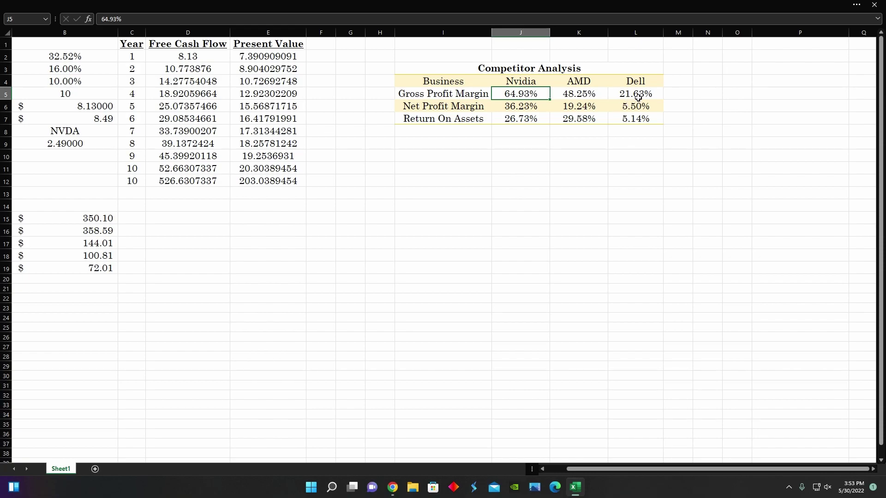
Review the net profit margins (Nvidia 36.23%, AMD 19.24%, Dell 5.50%) and the Nvidia and AMD return on assets (26.73%, 29.58%)
{"action": "left_click", "coordinate": [516, 109]}
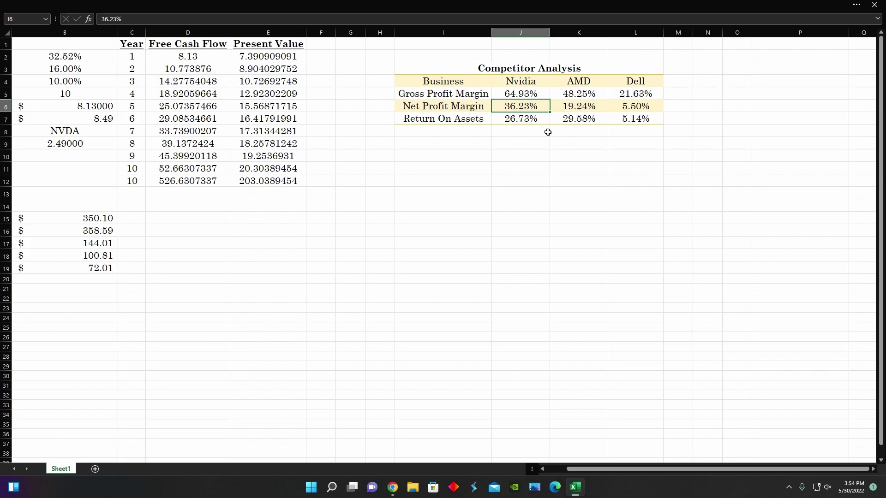
{"action": "left_click", "coordinate": [585, 107]}
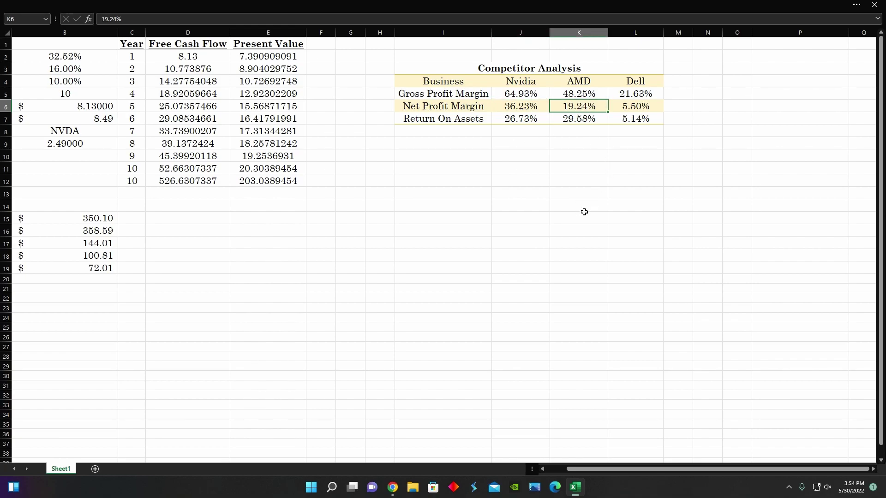
{"action": "left_click", "coordinate": [652, 108]}
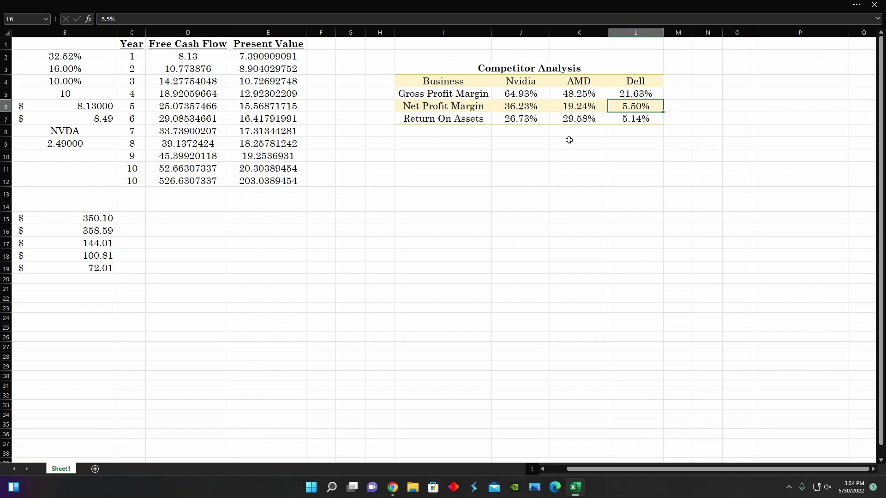
{"action": "left_click", "coordinate": [515, 120]}
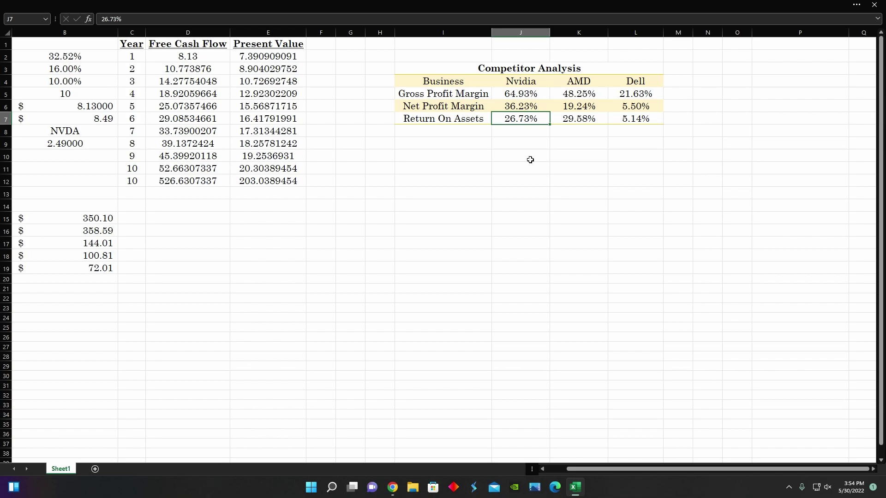
{"action": "left_click", "coordinate": [590, 121]}
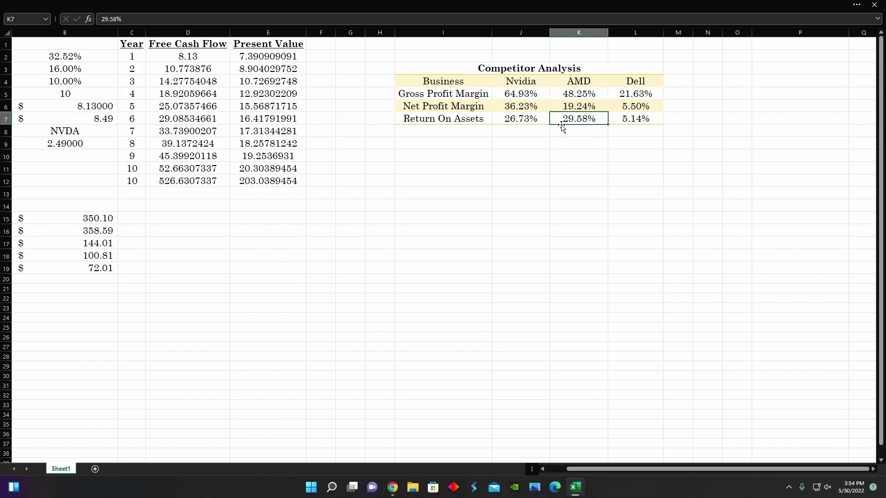
Recheck Nvidia's return on assets and its net and gross profit margins, then scroll back to the DCF inputs
{"action": "left_click", "coordinate": [532, 118]}
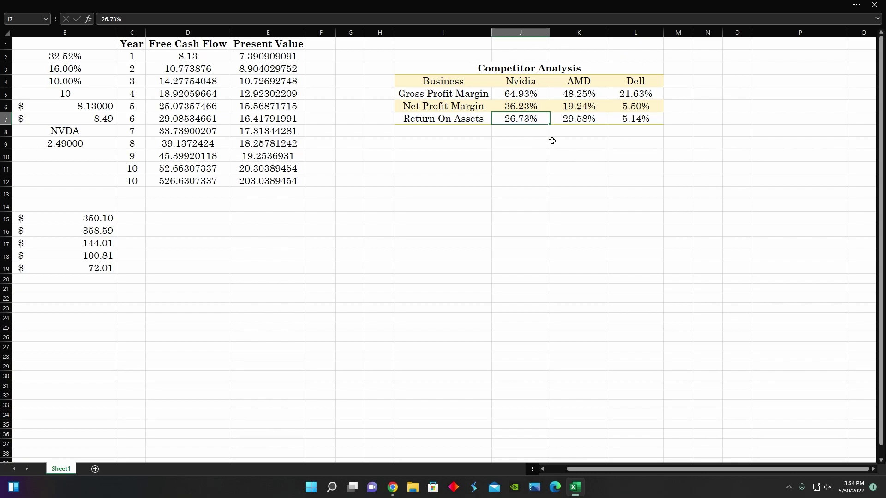
{"action": "left_click", "coordinate": [510, 131]}
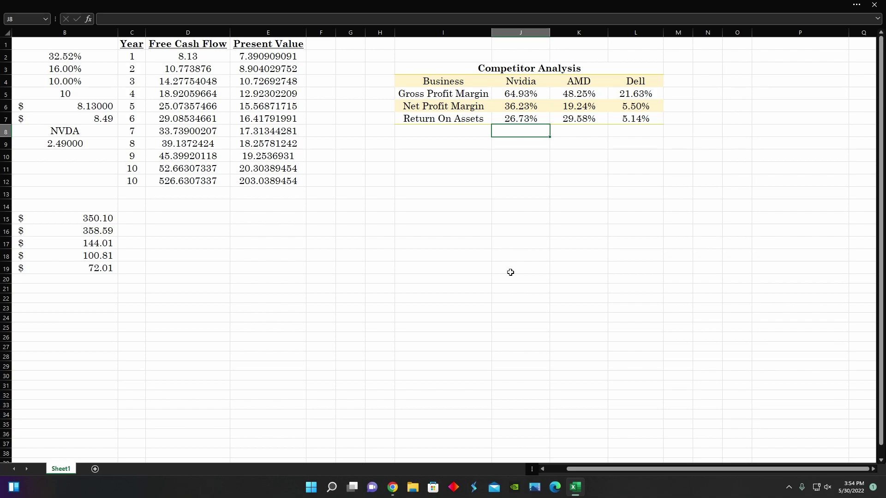
{"action": "left_click", "coordinate": [529, 106]}
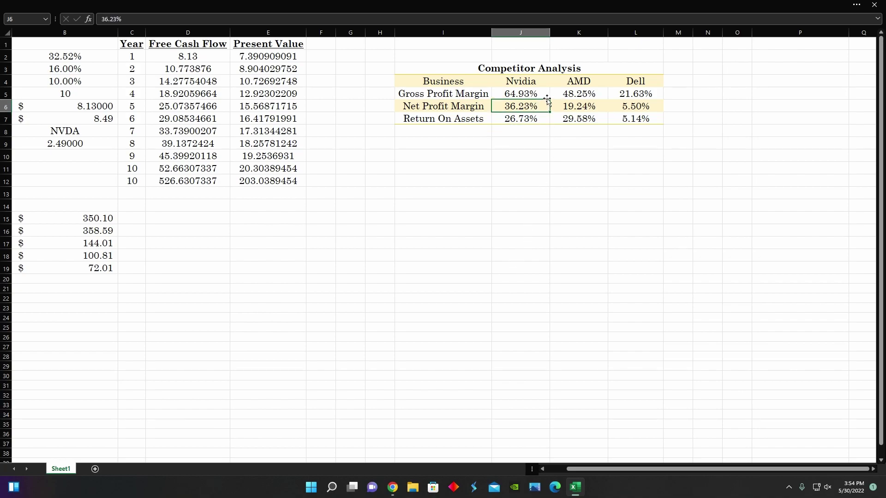
{"action": "left_click", "coordinate": [526, 93]}
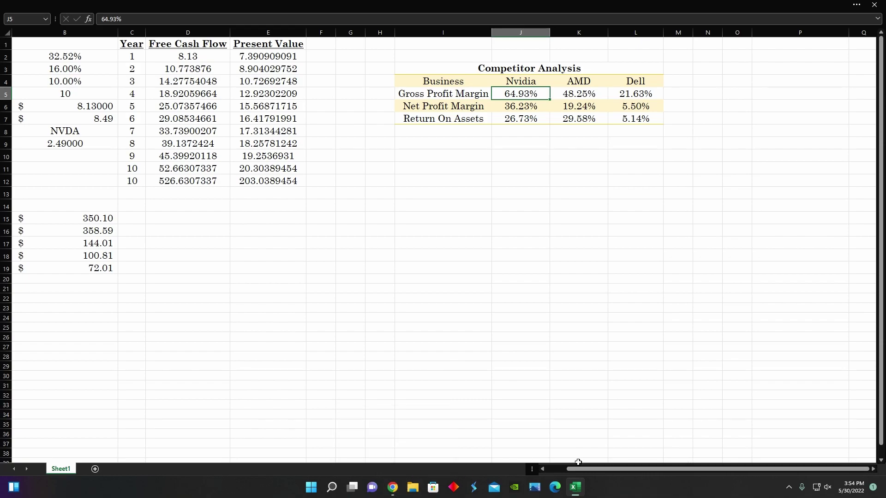
{"action": "left_click", "coordinate": [556, 470]}
Check the intrinsic value per share in B17, then view NVDA's one-day Robinhood chart at $189.45
{"action": "left_click", "coordinate": [309, 244]}
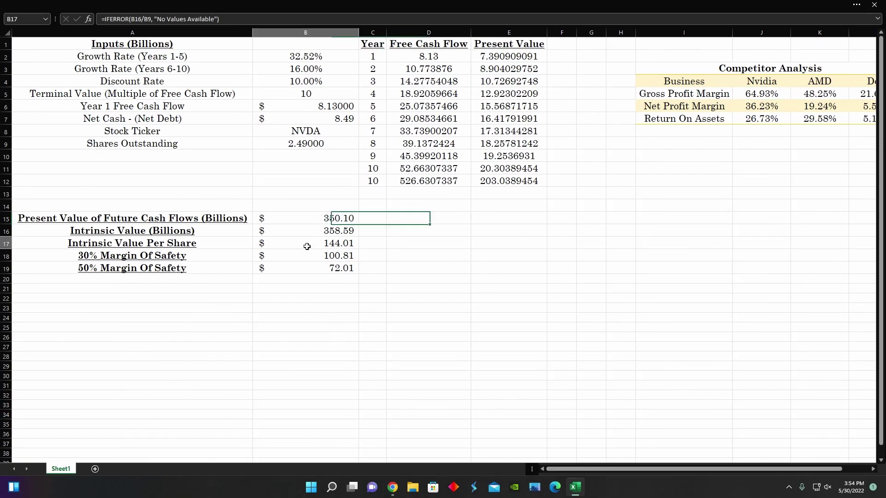
{"action": "left_click", "coordinate": [393, 487]}
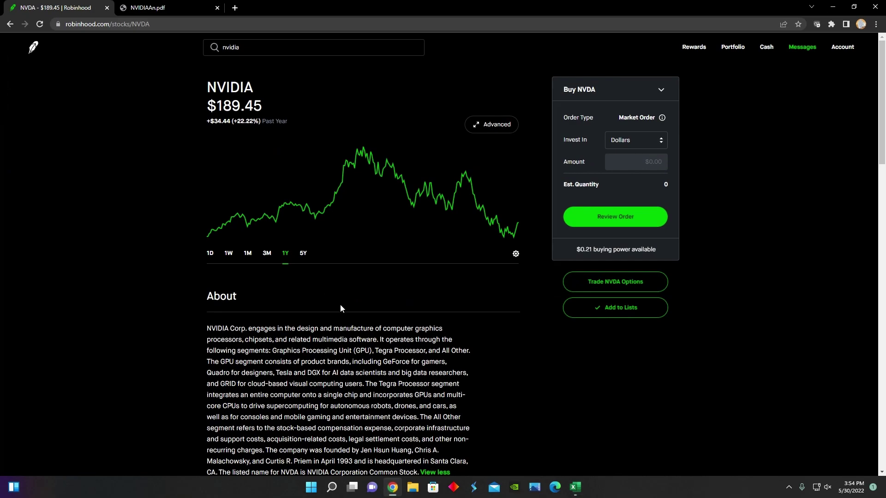
{"action": "left_click", "coordinate": [209, 253]}
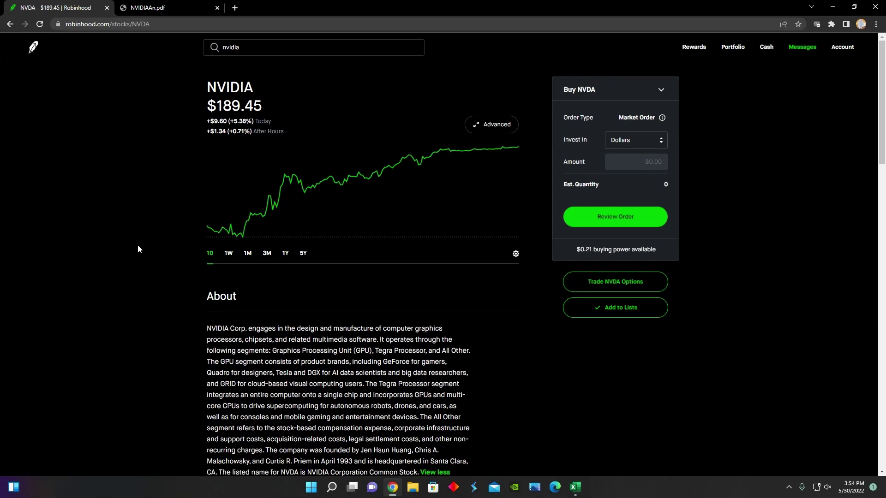